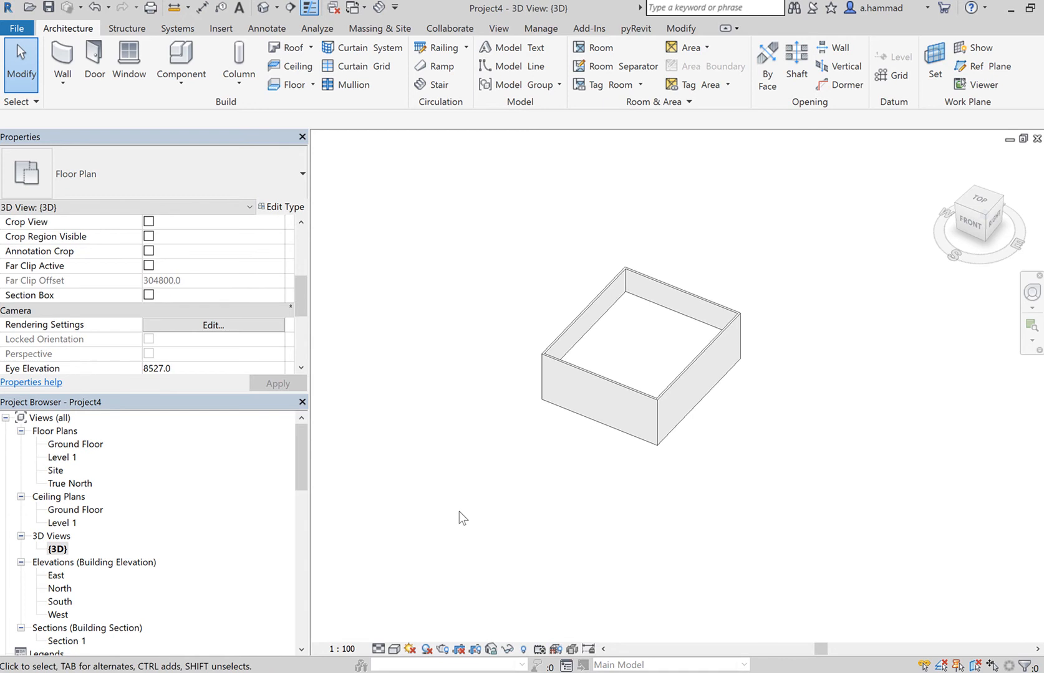
Turn on the section box for the 3D view of the walled building.
middle_click_drag(763, 473, 735, 451, "shift")
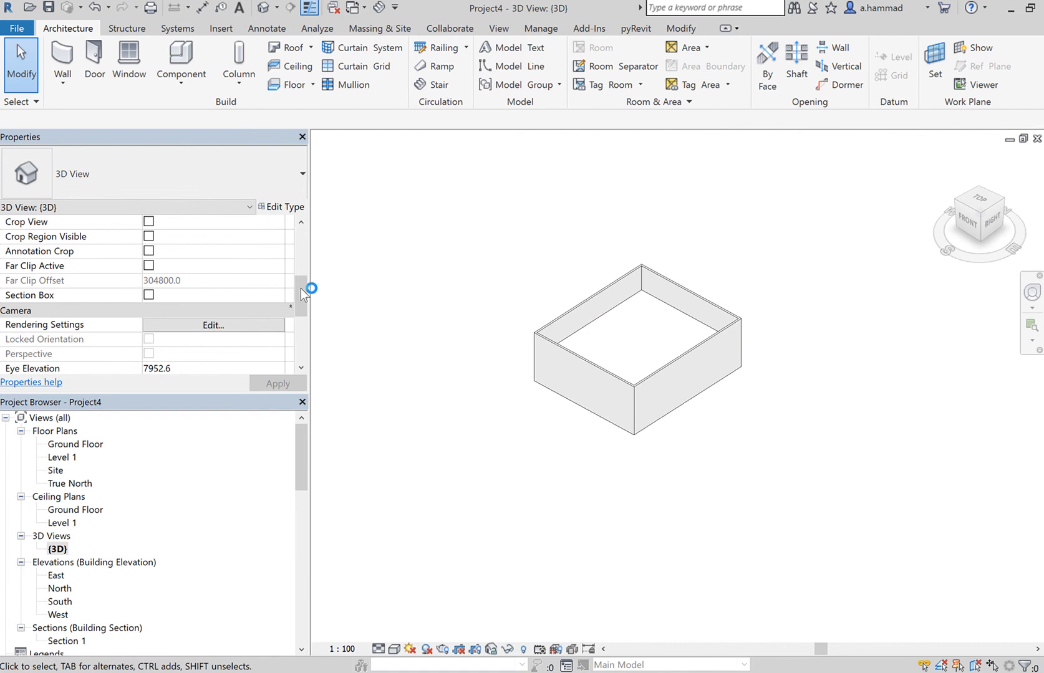
mouse_move(301, 288)
left_mouse_down()
mouse_move(308, 319)
mouse_move(317, 303)
left_mouse_up()
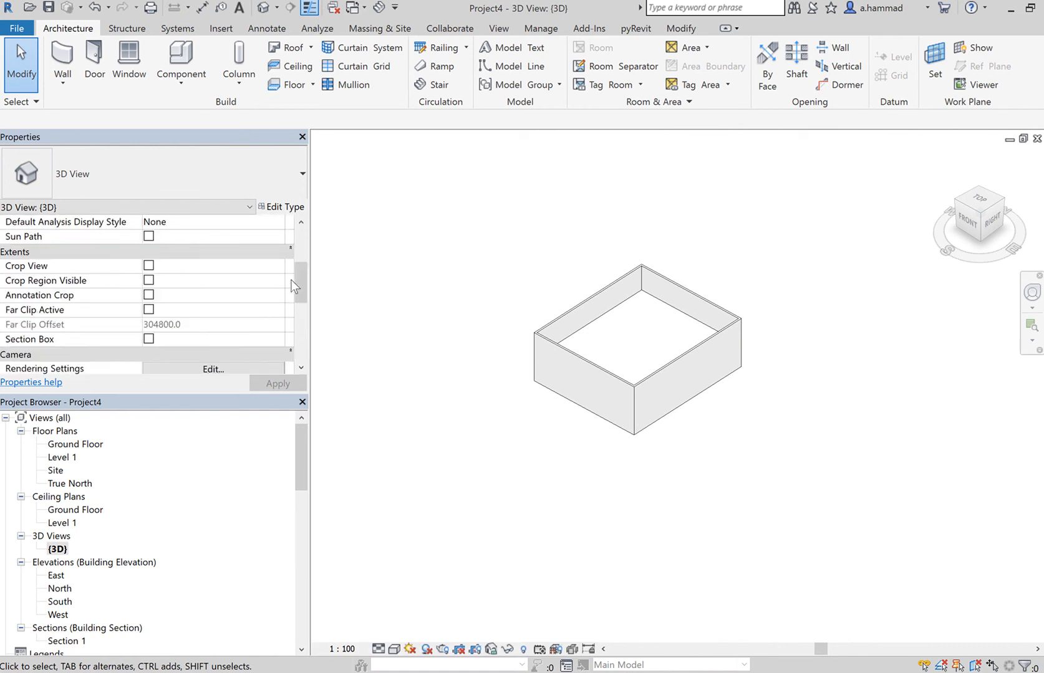
left_click_drag(302, 283, 302, 300)
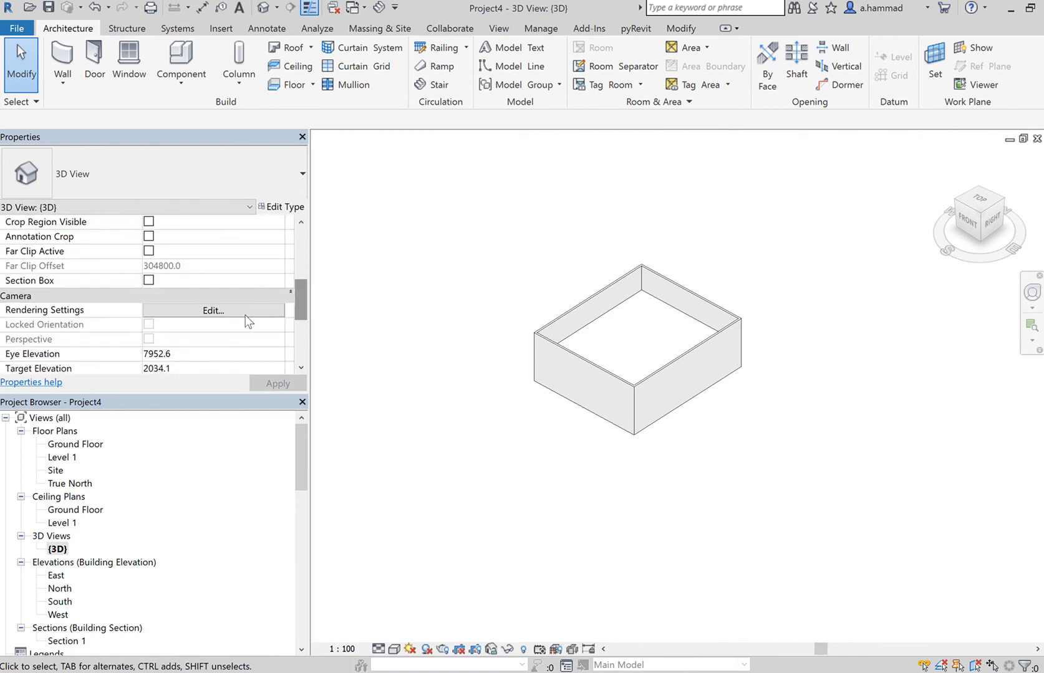
left_click(151, 282)
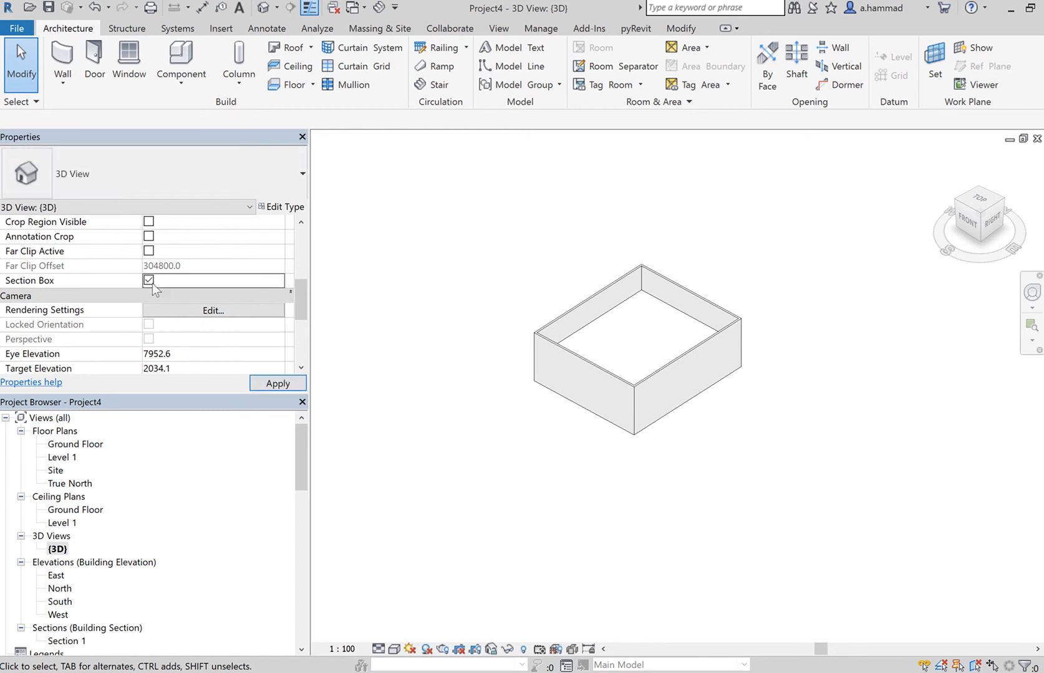
scroll(783, 340, "down", 2)
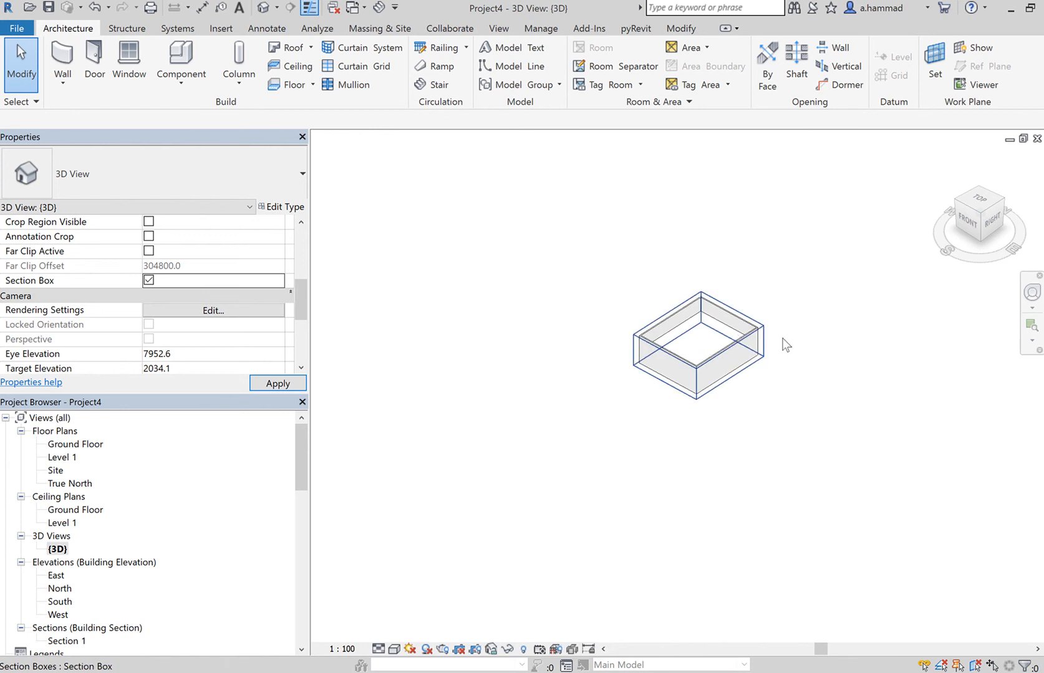
scroll(816, 340, "up", 2)
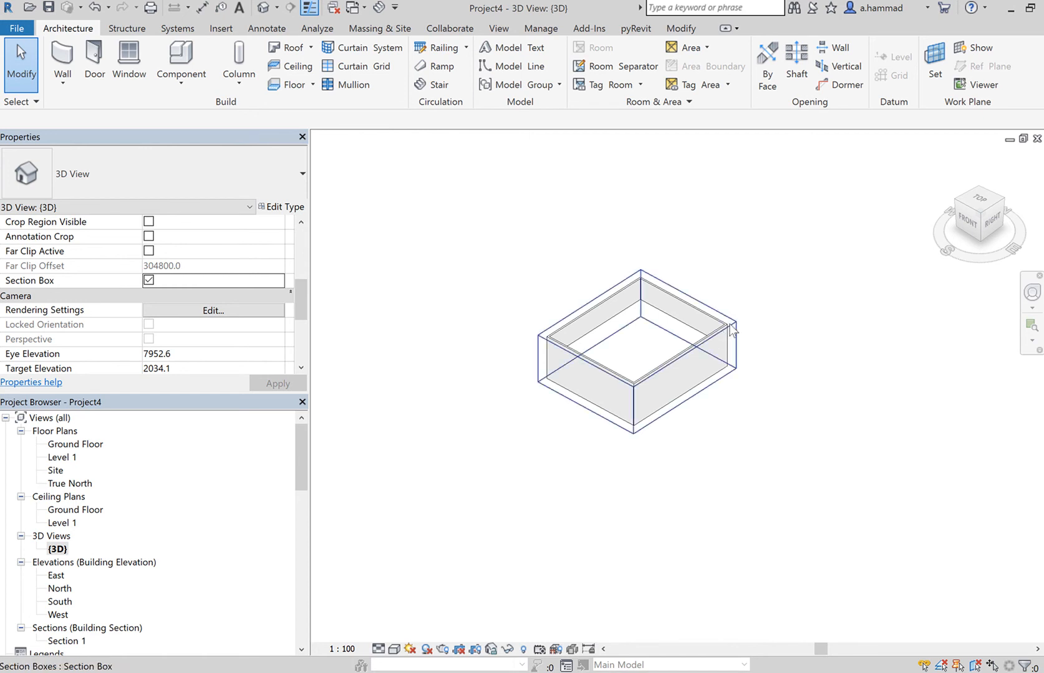
Pull the north face of the section box inward past the wall to cut the building open and inspect its interior.
left_click(732, 331)
mouse_move(732, 366)
middle_mouse_down("shift")
mouse_move(687, 400)
mouse_move(729, 345)
middle_mouse_up("shift")
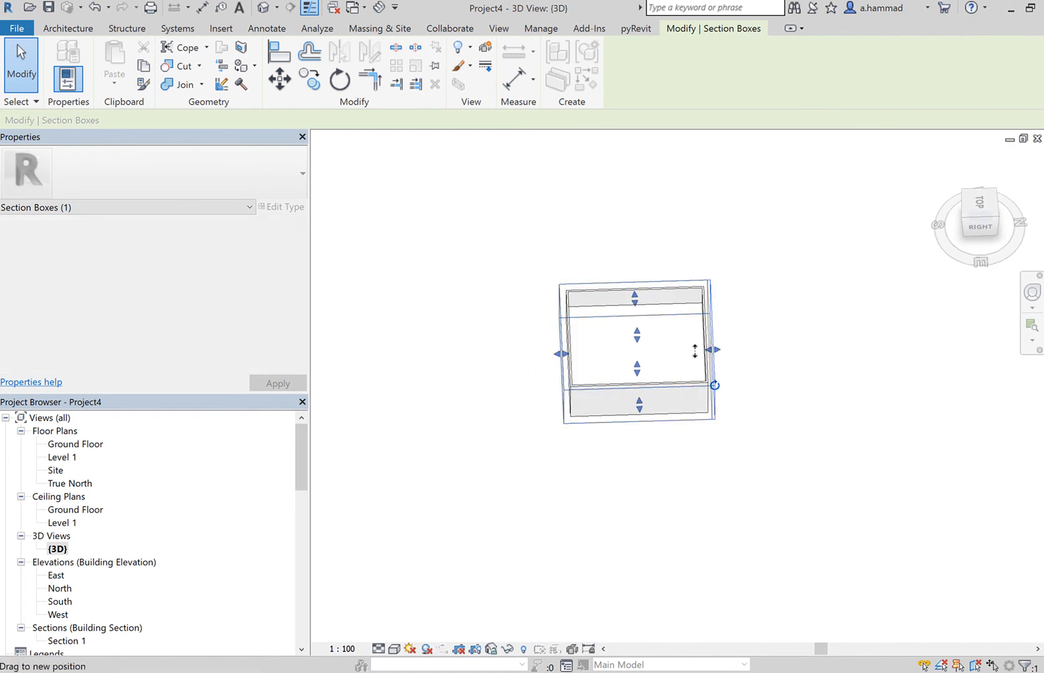
left_click_drag(695, 351, 677, 348)
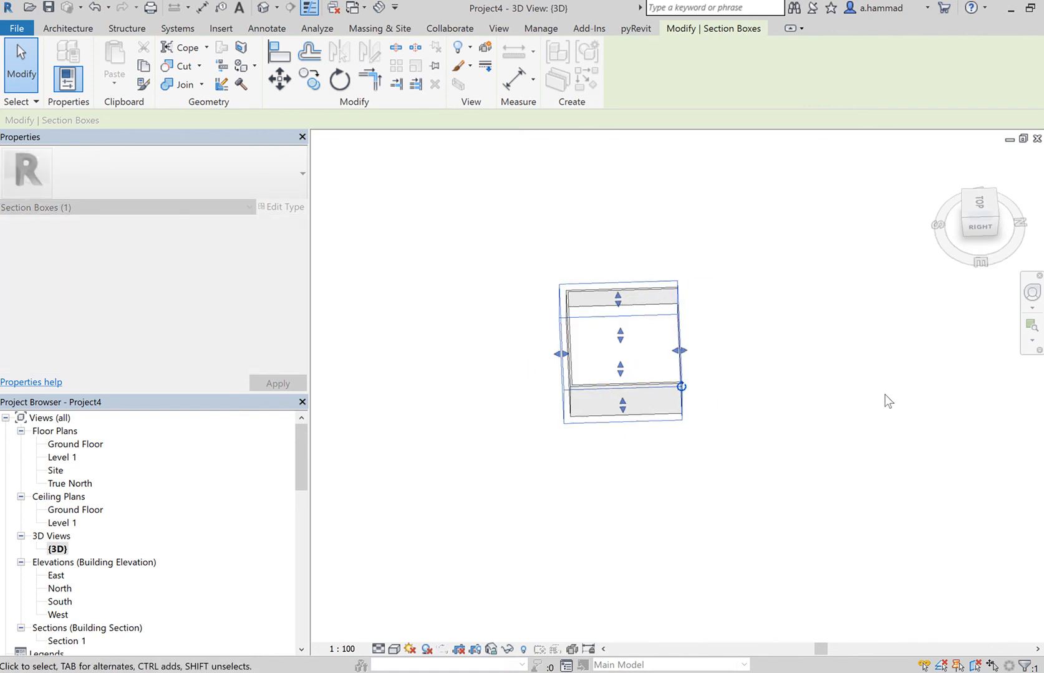
left_click(816, 362)
middle_click_drag(776, 357, 799, 363, "shift")
scroll(638, 375, "up", 3)
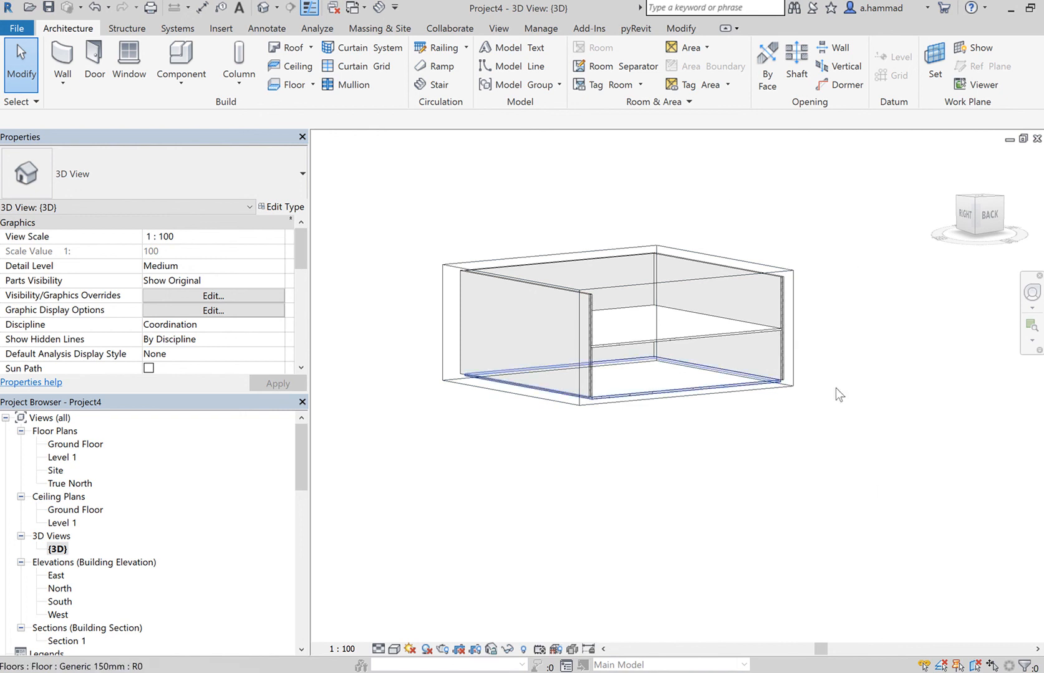
middle_click_drag(846, 419, 794, 419, "shift")
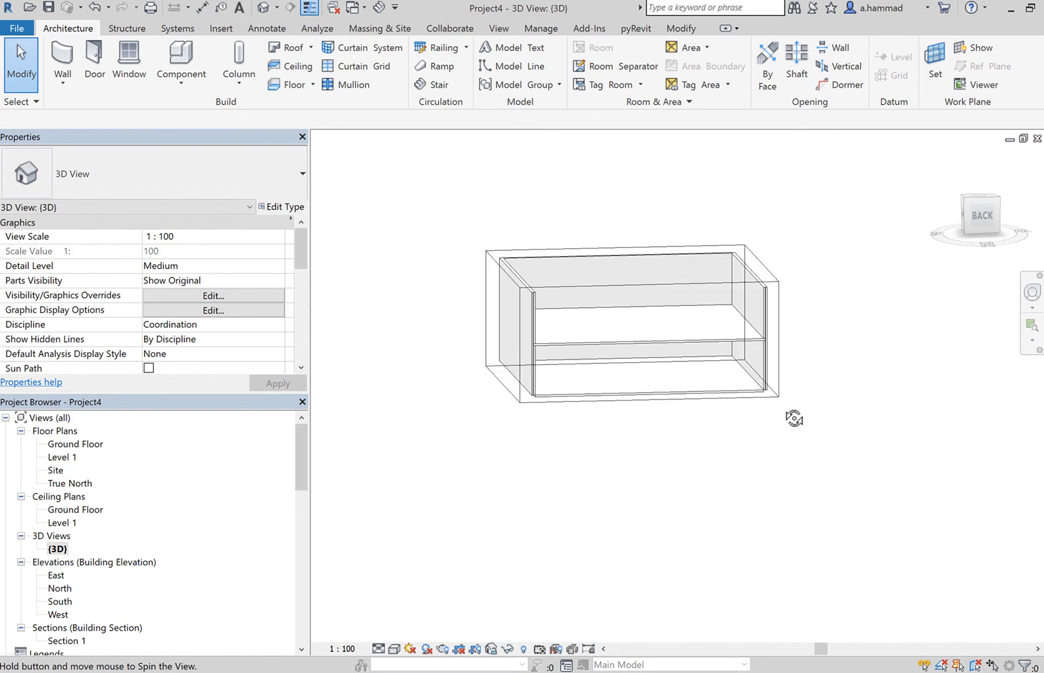
middle_click_drag(794, 419, 827, 410, "shift")
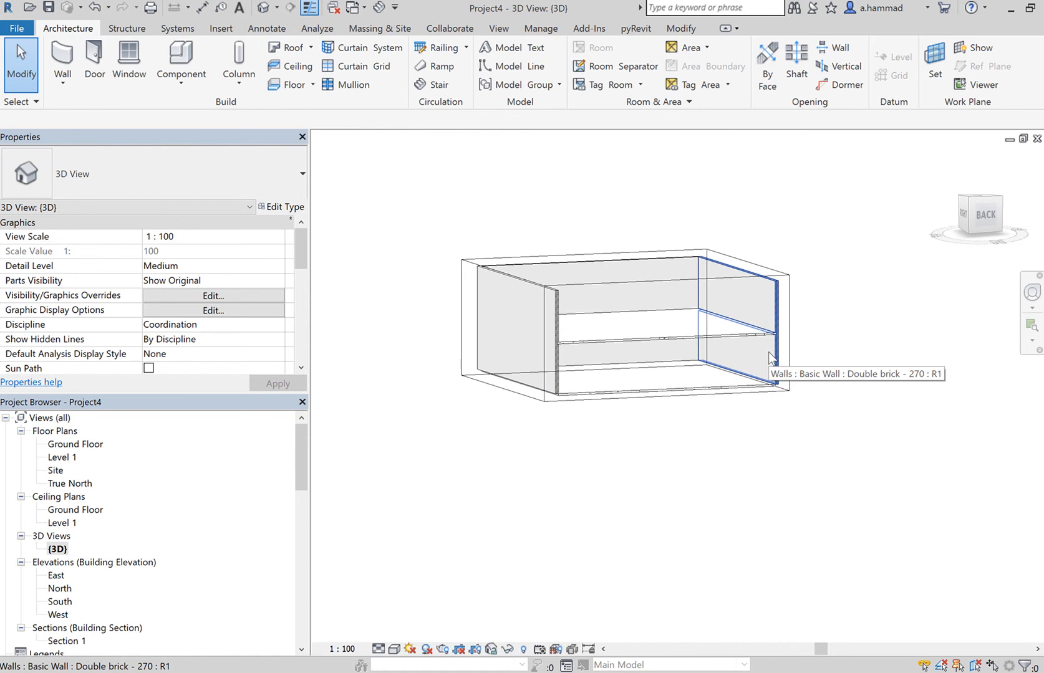
Open the Ground Floor plan and start a straight-run stair of the Assembled Stair type 190mm max riser 250mm going.
left_click(72, 445)
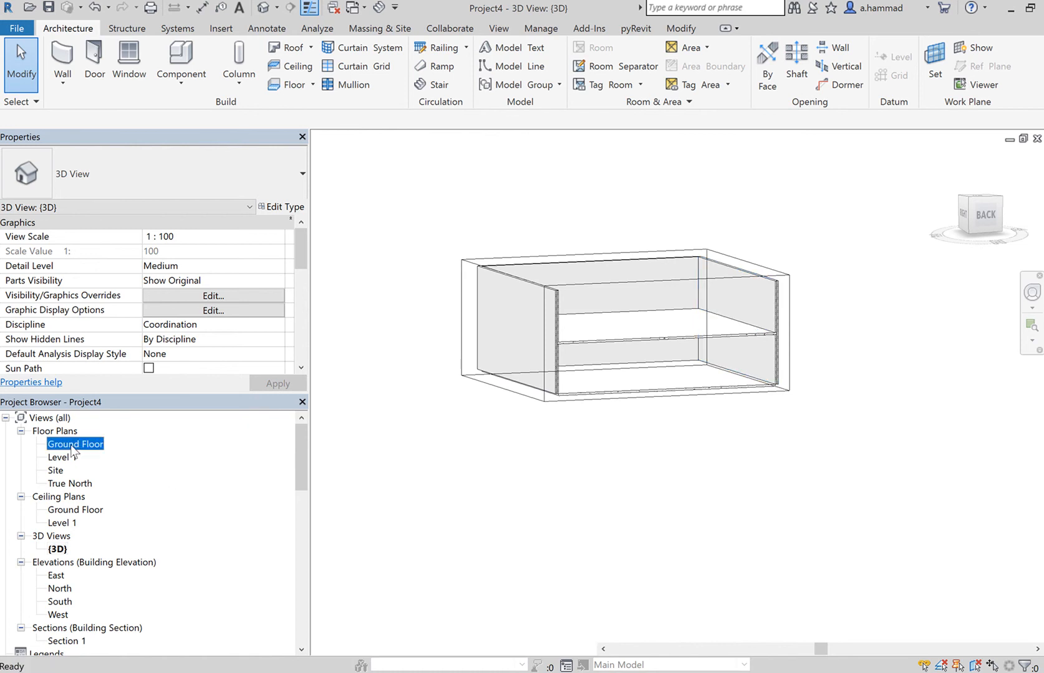
double_click(72, 444)
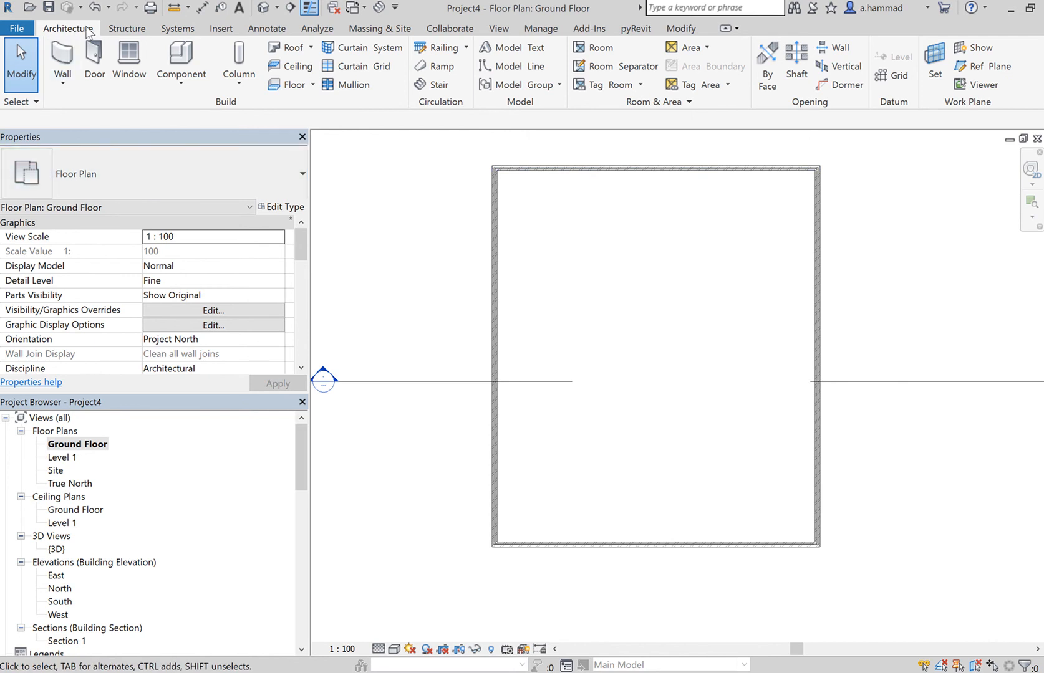
left_click(445, 88)
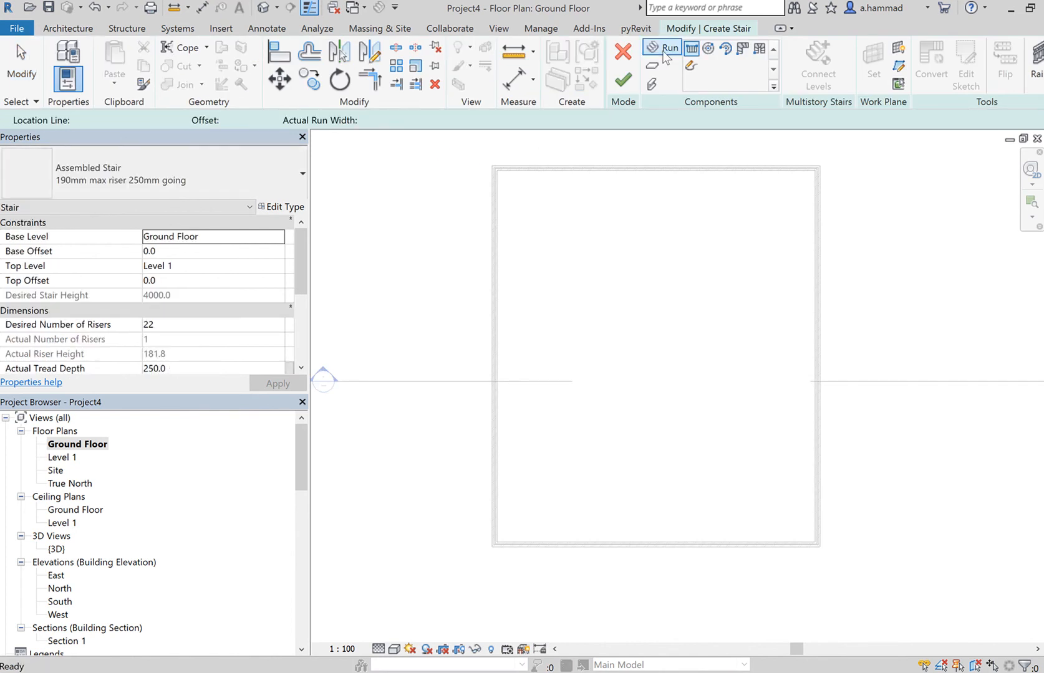
left_click(651, 49)
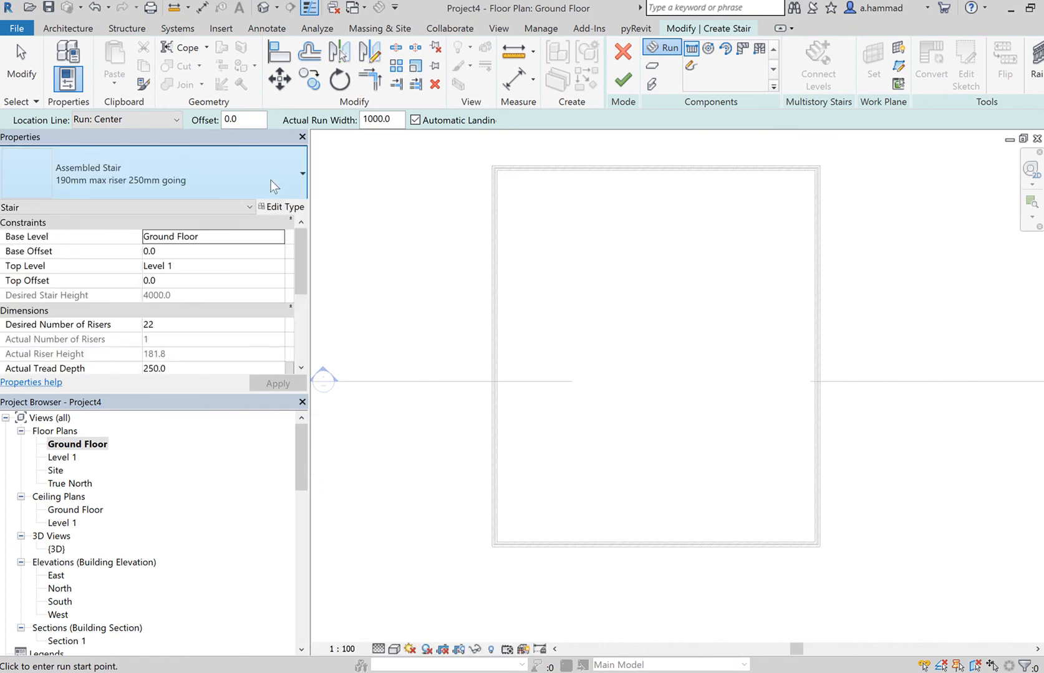
left_click(272, 184)
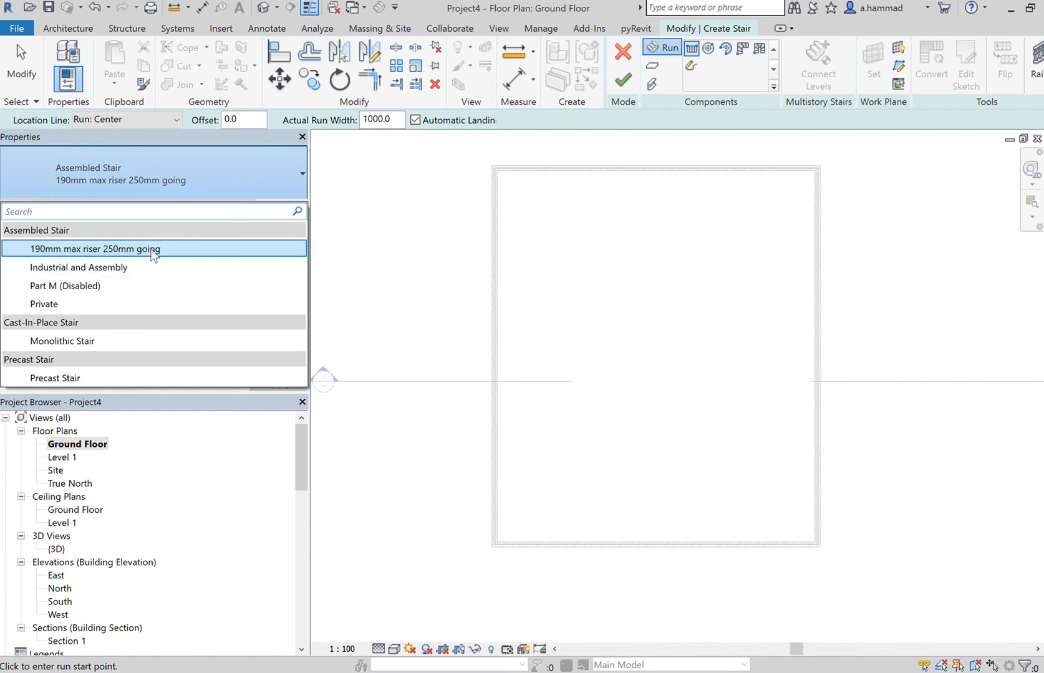
left_click(191, 249)
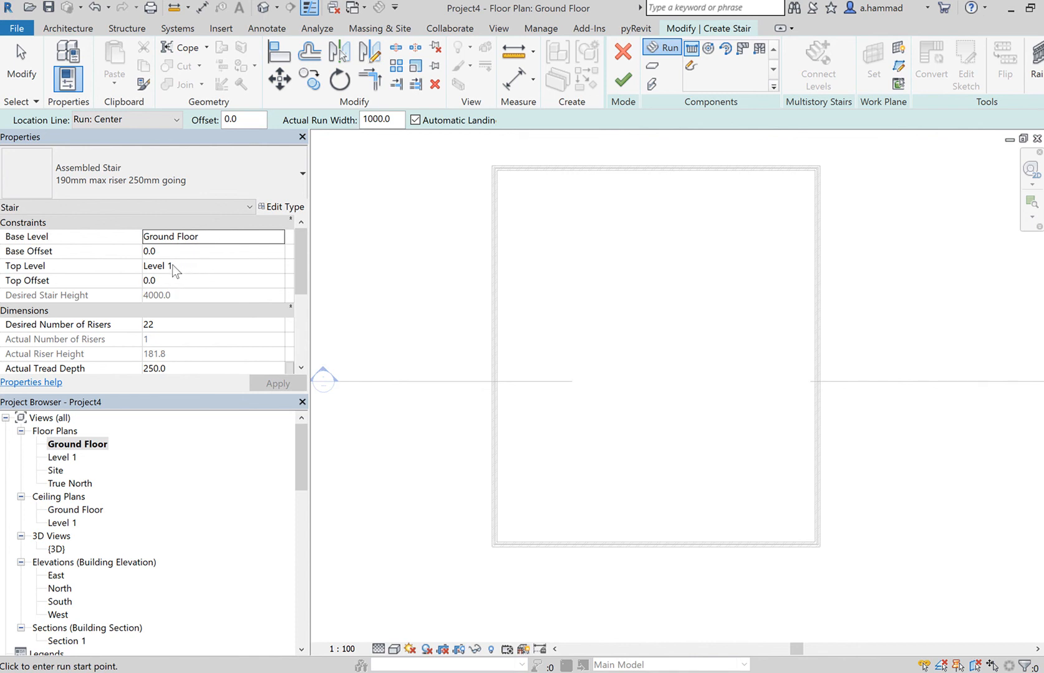
Try 24 and 20 as the stair's desired number of risers.
left_click_drag(301, 254, 295, 274)
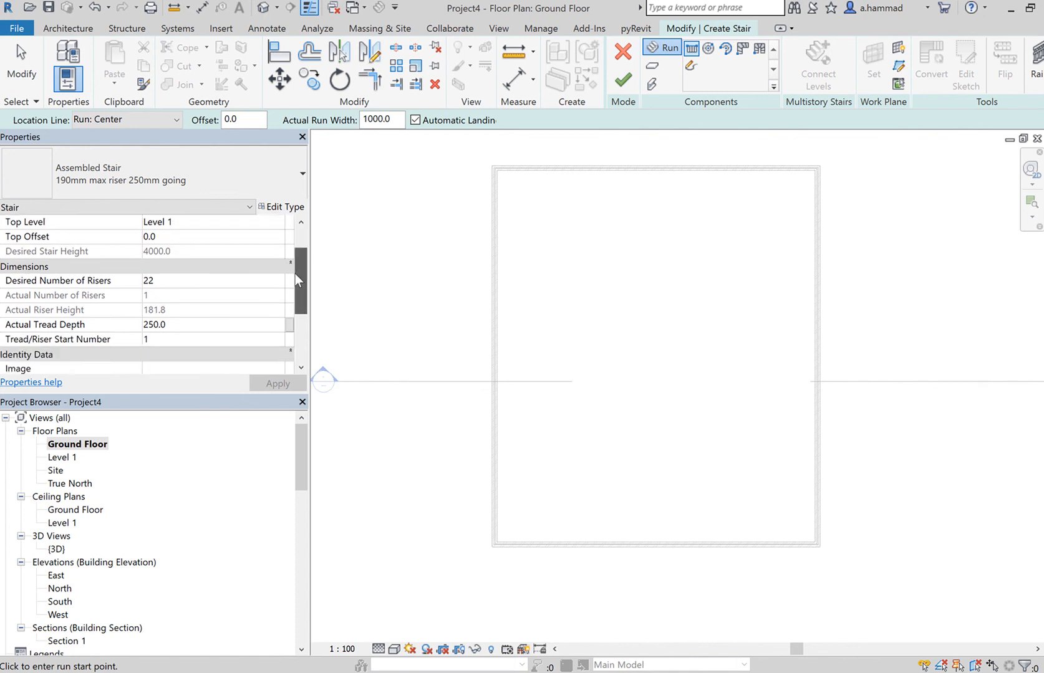
left_click(166, 282)
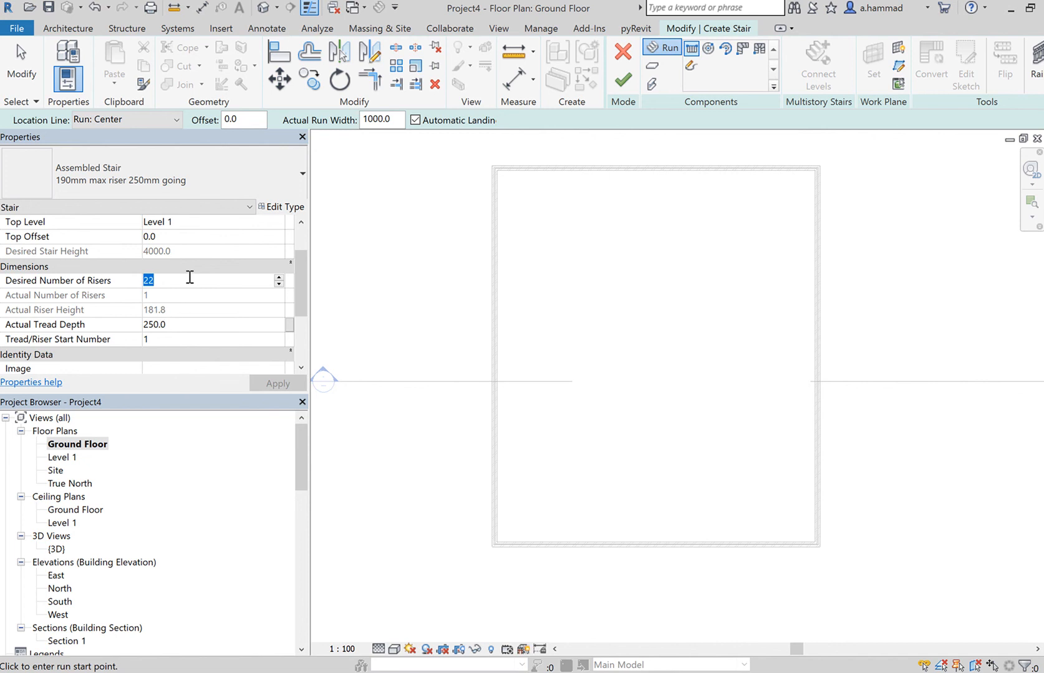
type("24")
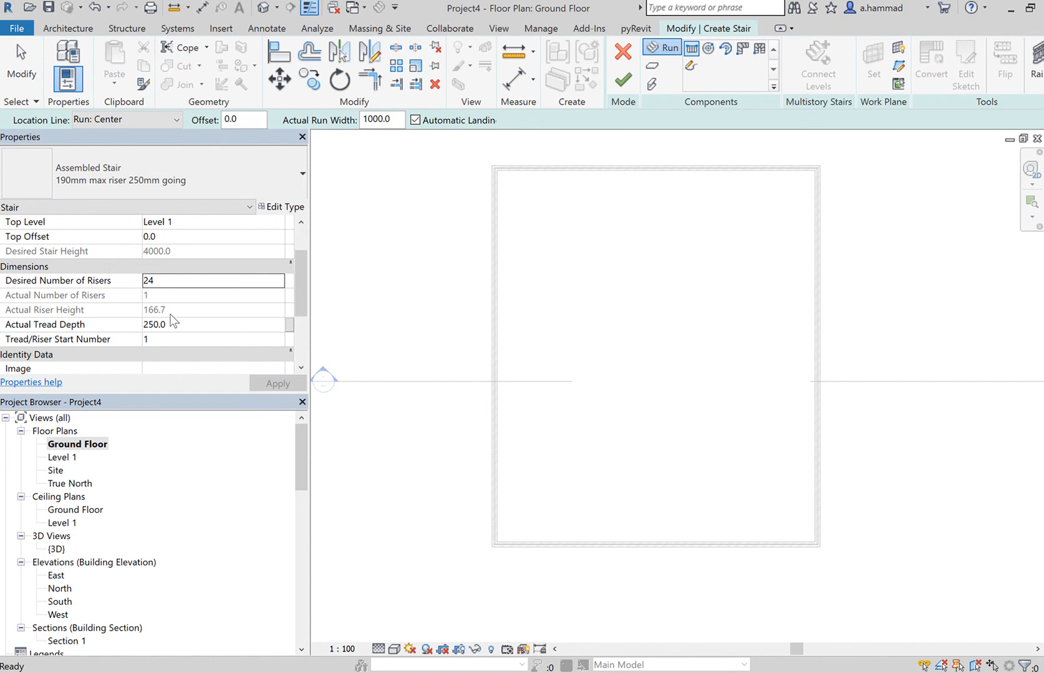
left_click(175, 282)
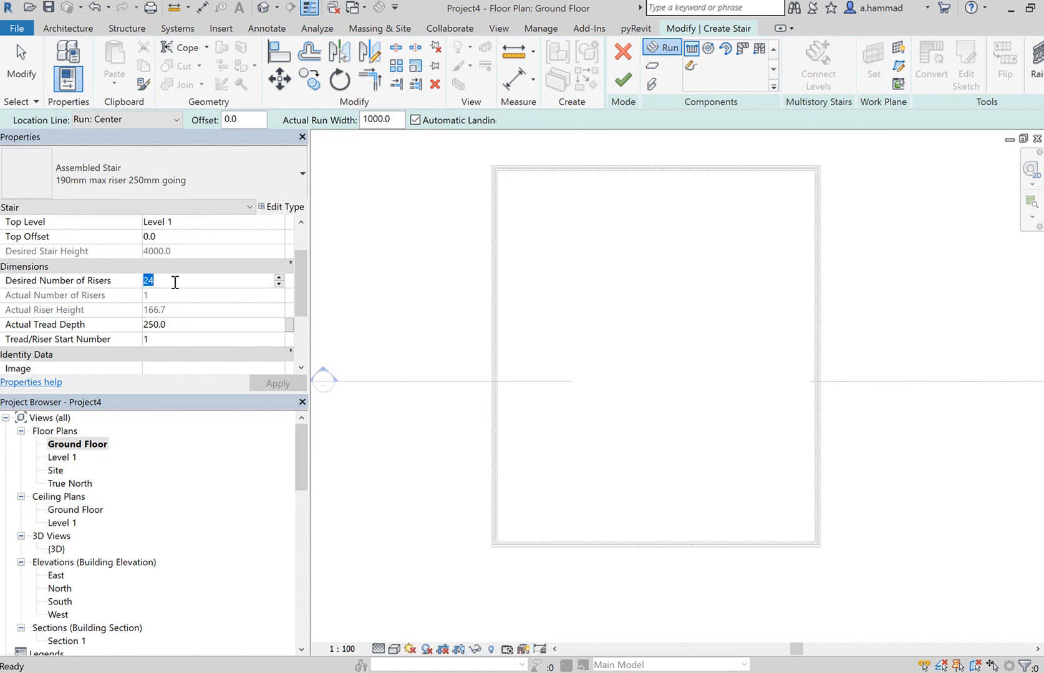
type("20")
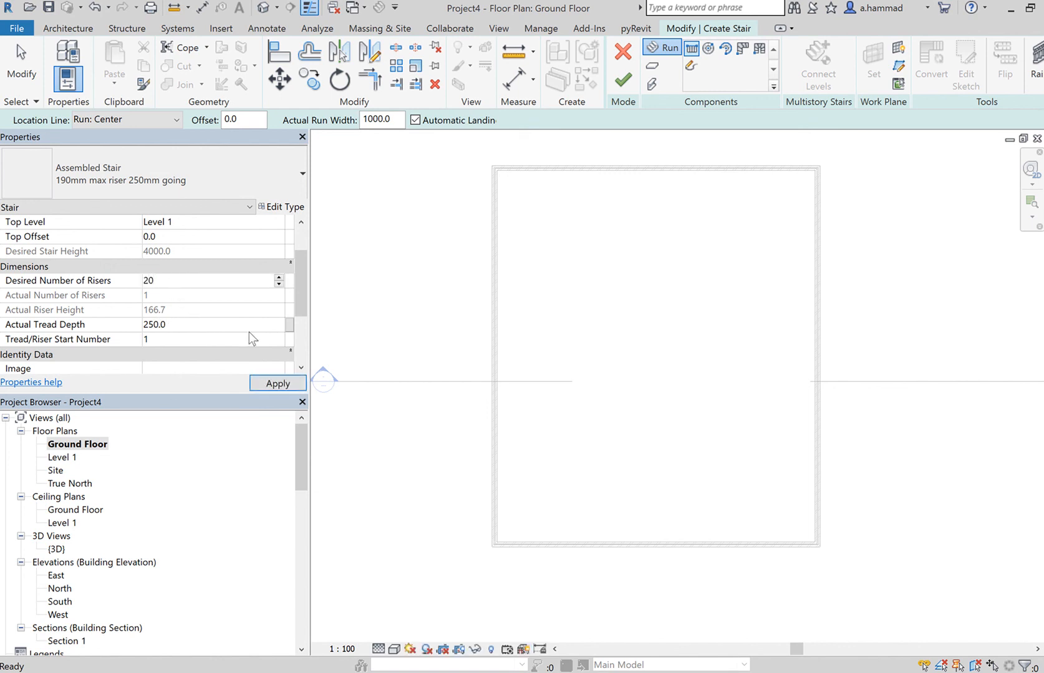
mouse_move(344, 284)
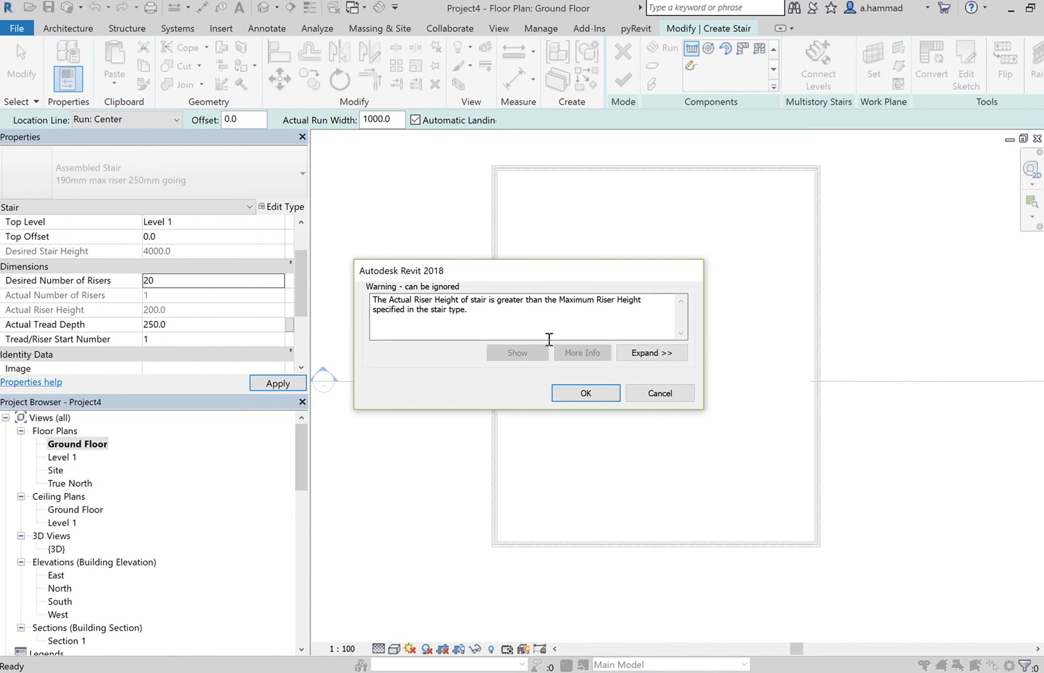
left_click(601, 393)
Set the stair's desired number of risers to 22 and review its other constraints and dimensions.
left_click(185, 285)
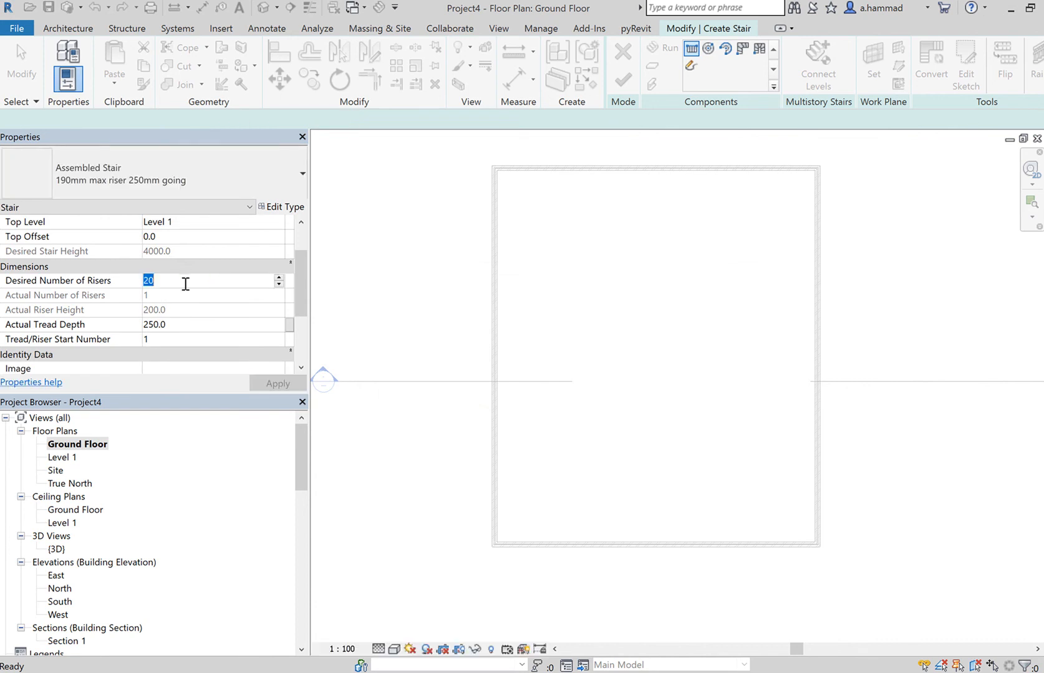
type("22")
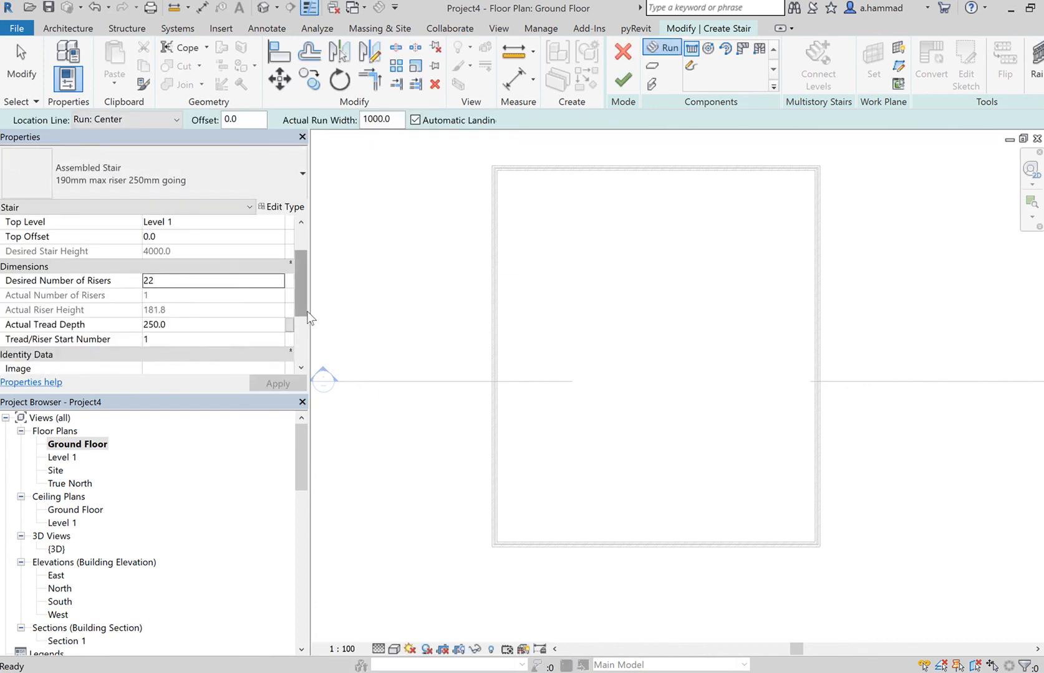
left_click_drag(302, 297, 302, 309)
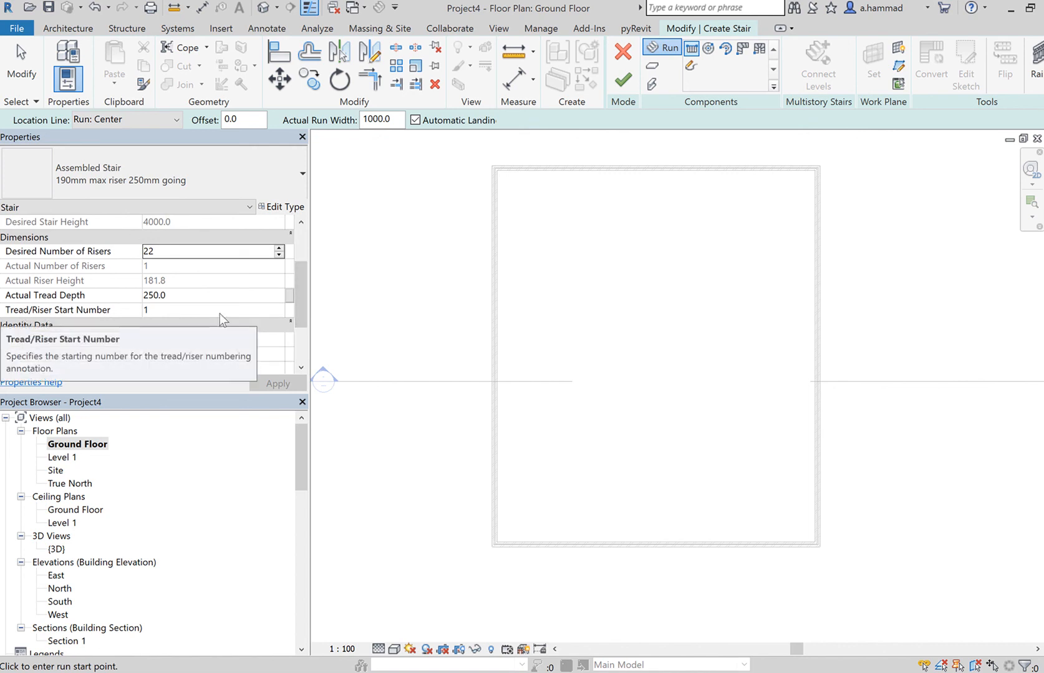
left_click_drag(295, 296, 294, 243)
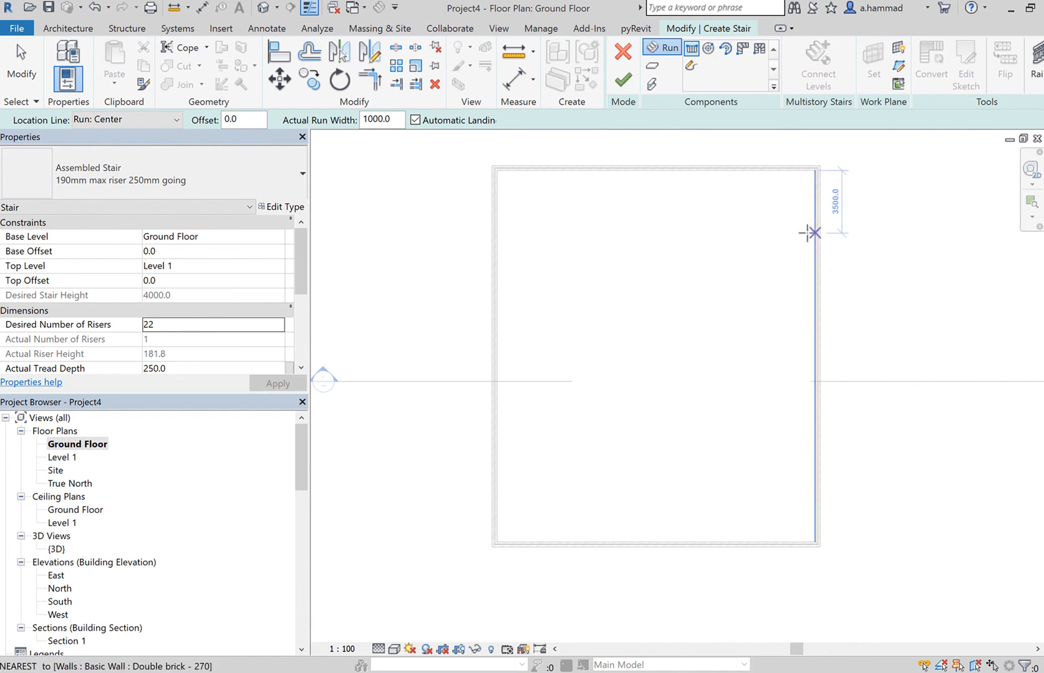
Draw the first stair run vertically upward near the east wall, 2500 mm long with 11 risers.
scroll(804, 235, "up", 2)
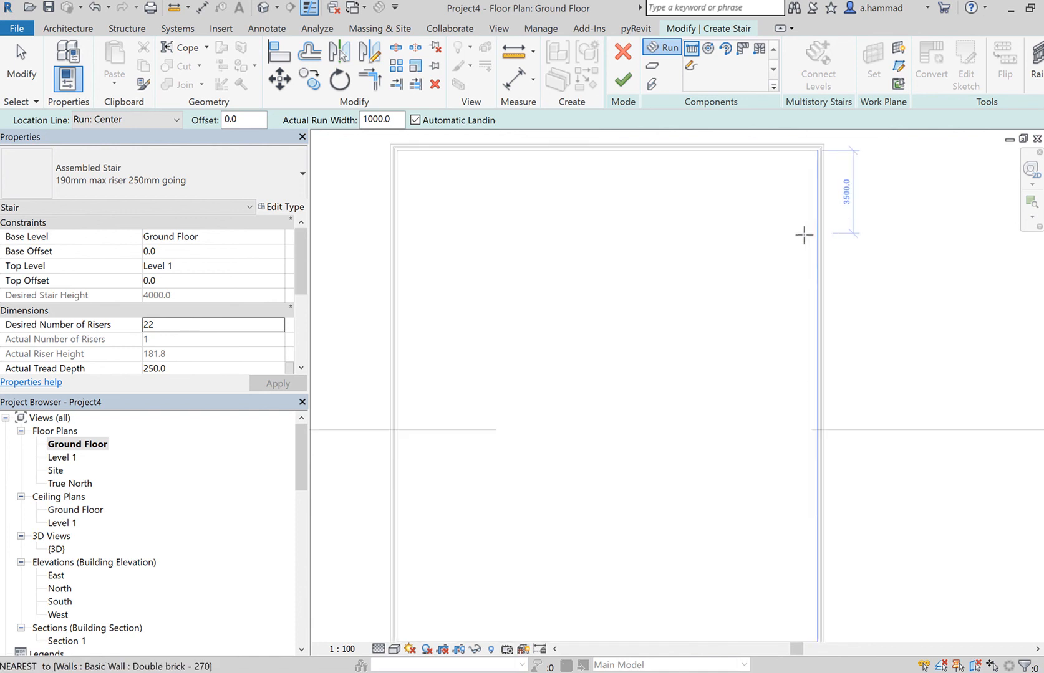
left_click(787, 297)
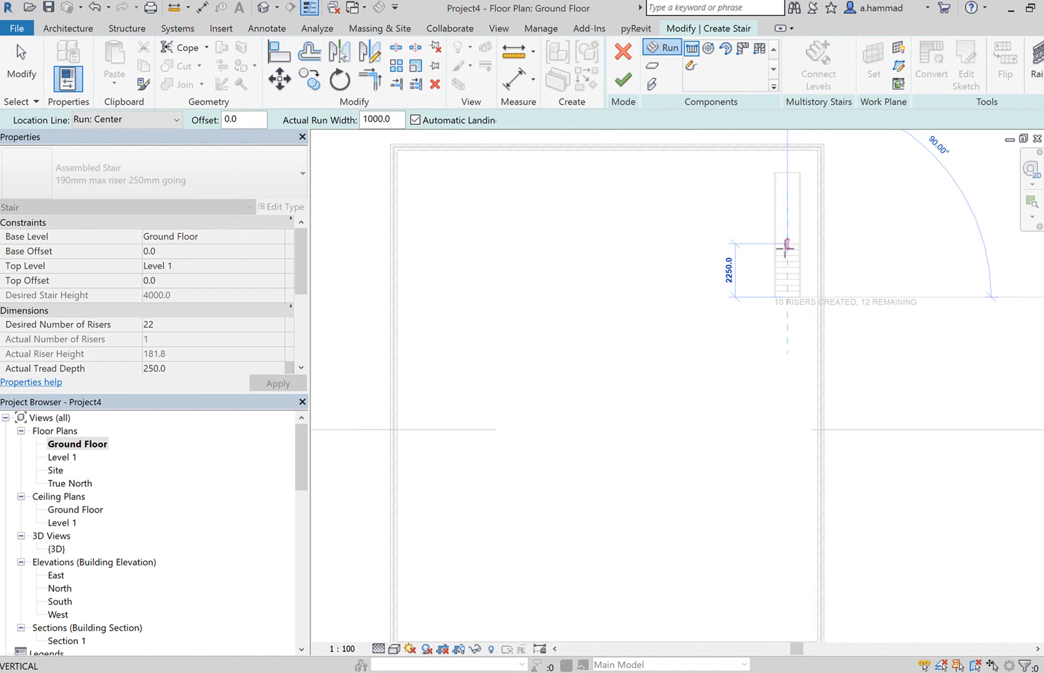
scroll(787, 250, "up", 3)
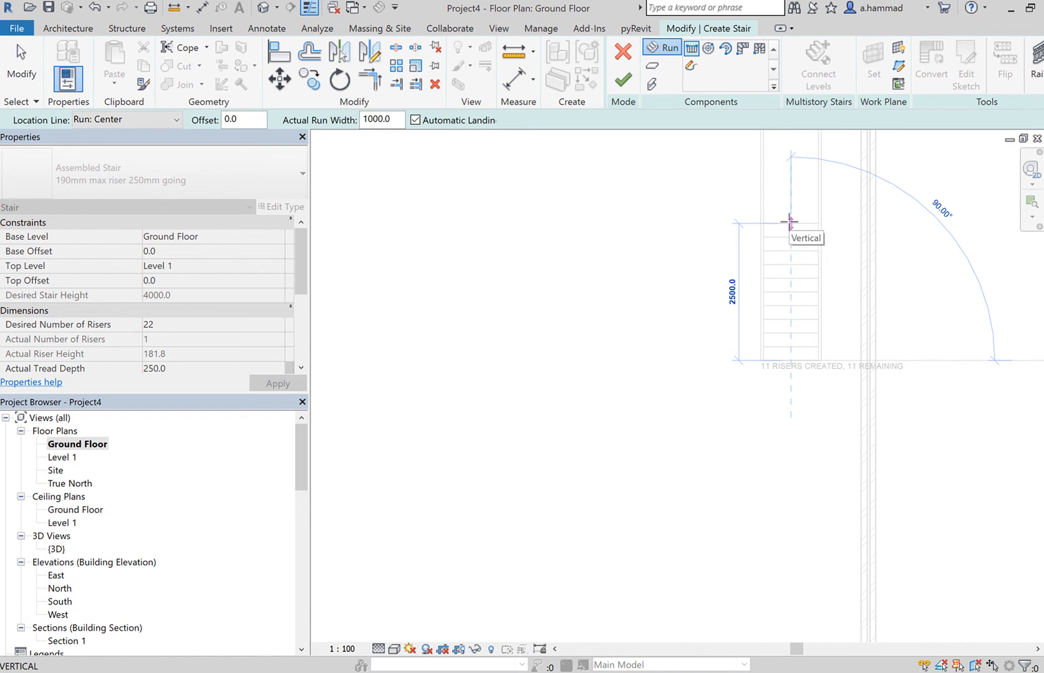
left_click(789, 222)
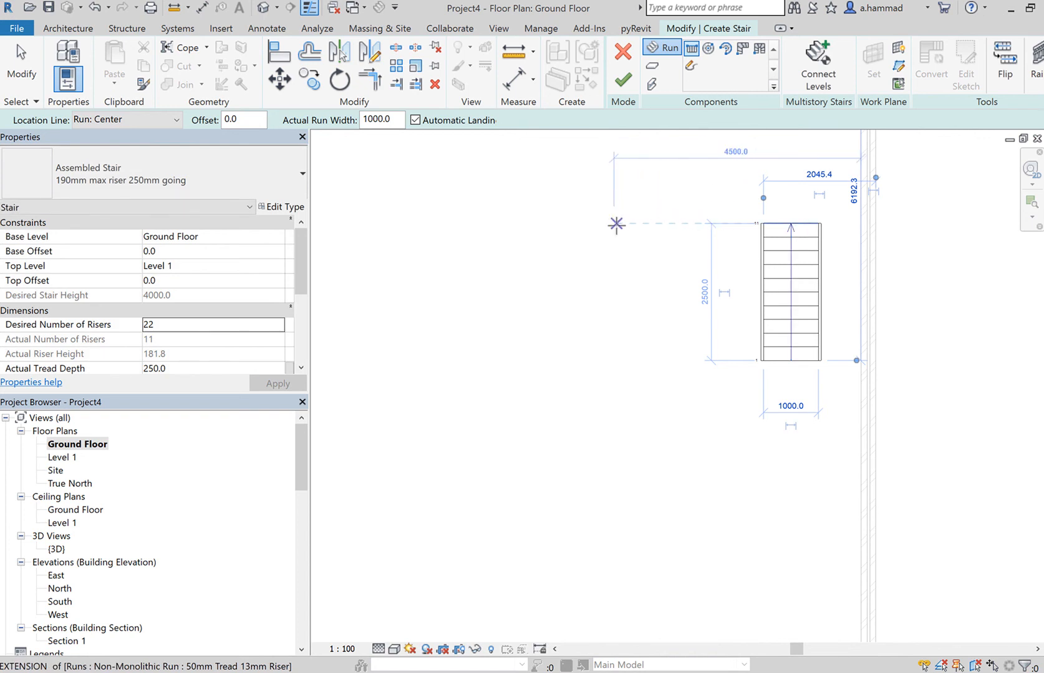
Draw a parallel second run west of the first, going downward 2500 mm with the remaining 11 risers, forming a U-shaped stair.
left_click(604, 224)
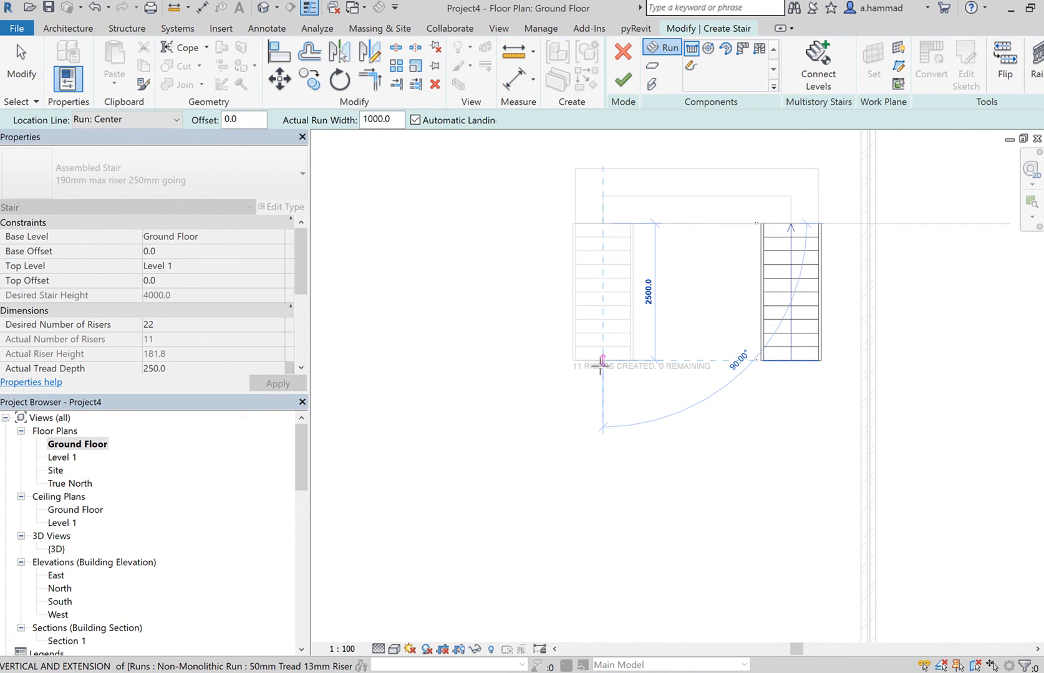
left_click(602, 360)
scroll(695, 354, "down", 2)
key("Escape")
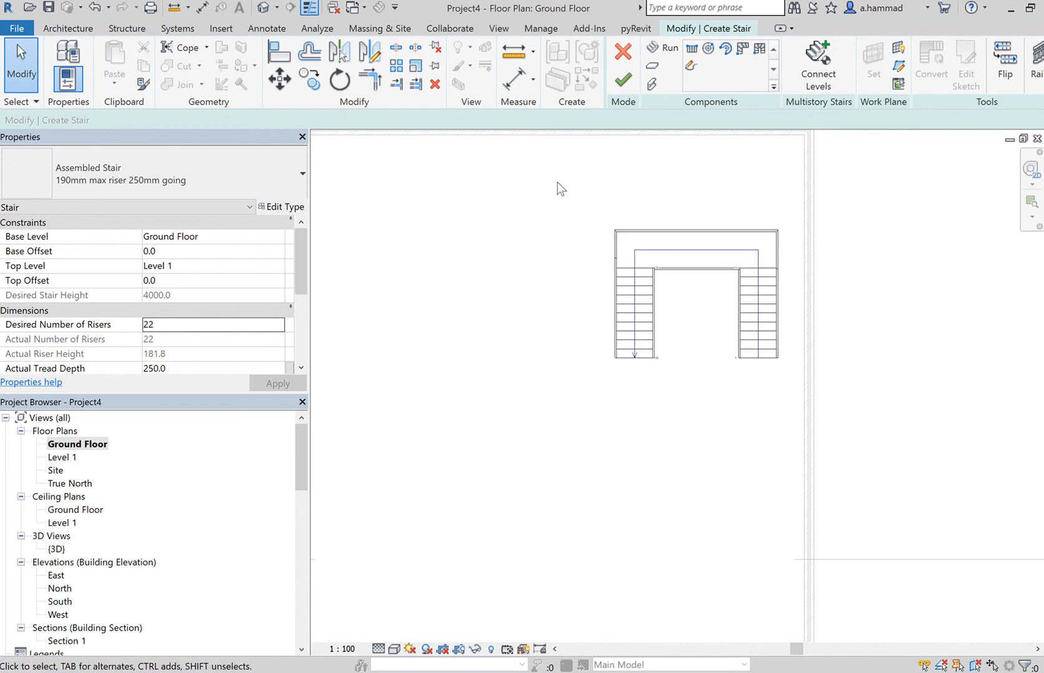
Move the whole stair straight up in plan so the landing's outer edge meets the north wall's inner face.
left_click_drag(541, 180, 781, 428)
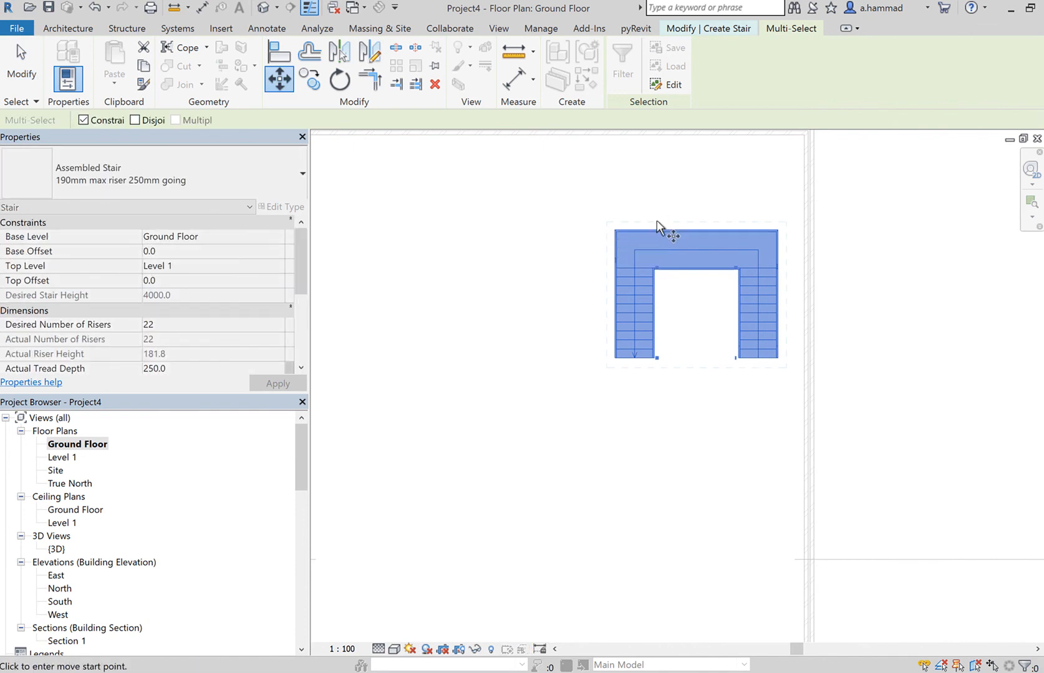
left_click(615, 230)
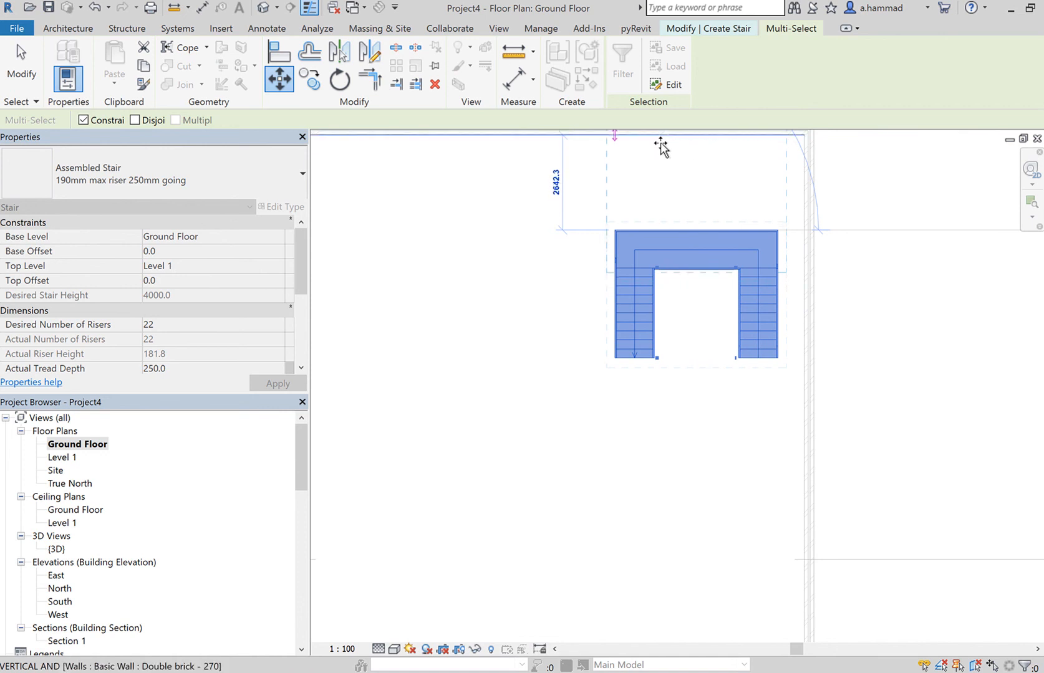
left_click(626, 196)
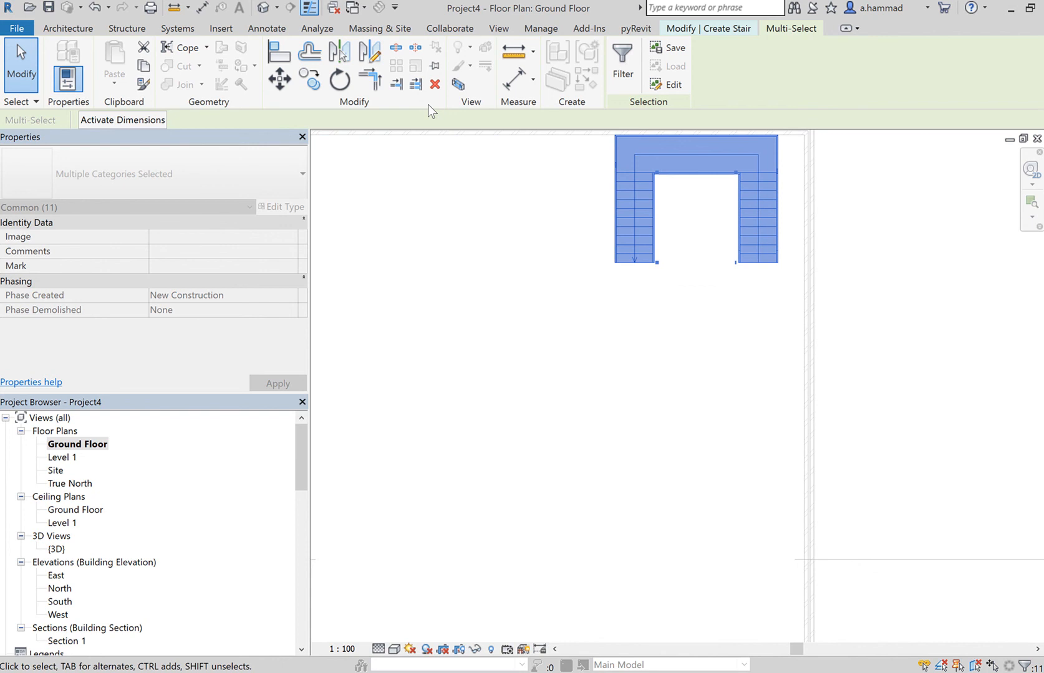
Move the whole stair horizontally east along the north wall, leaving a small gap to the east wall.
left_click(279, 80)
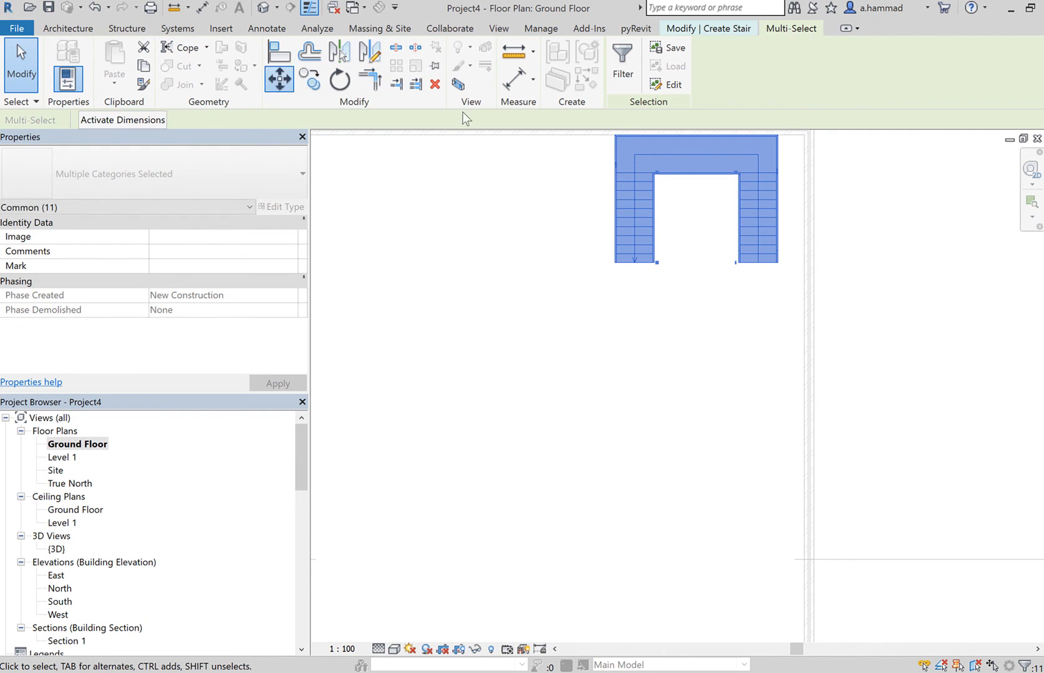
left_click(614, 135)
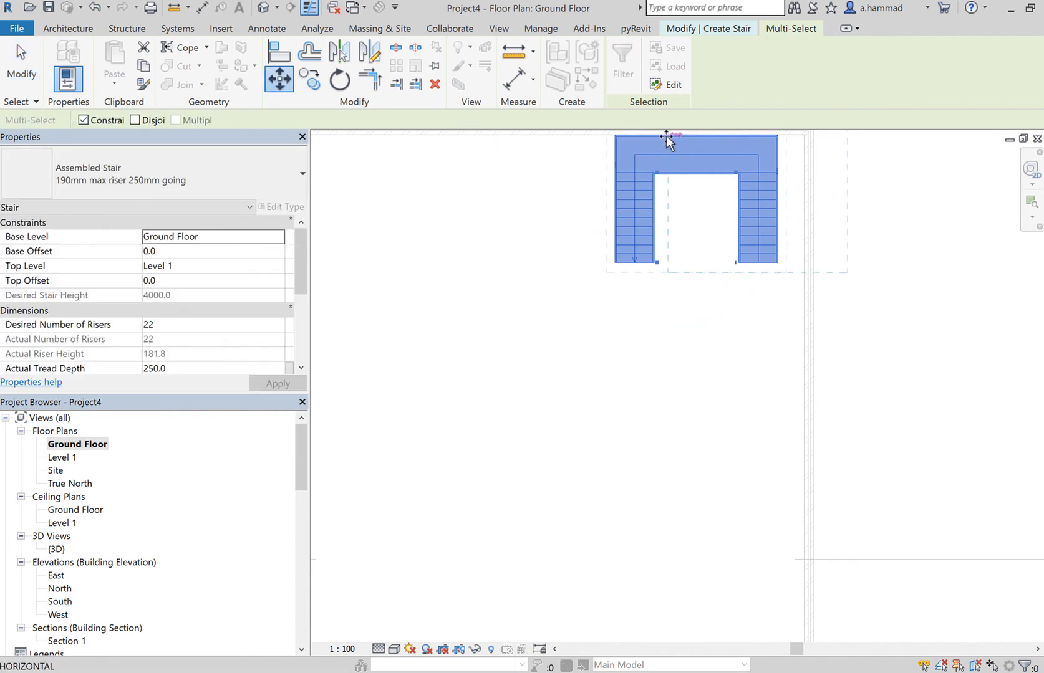
left_click(629, 138)
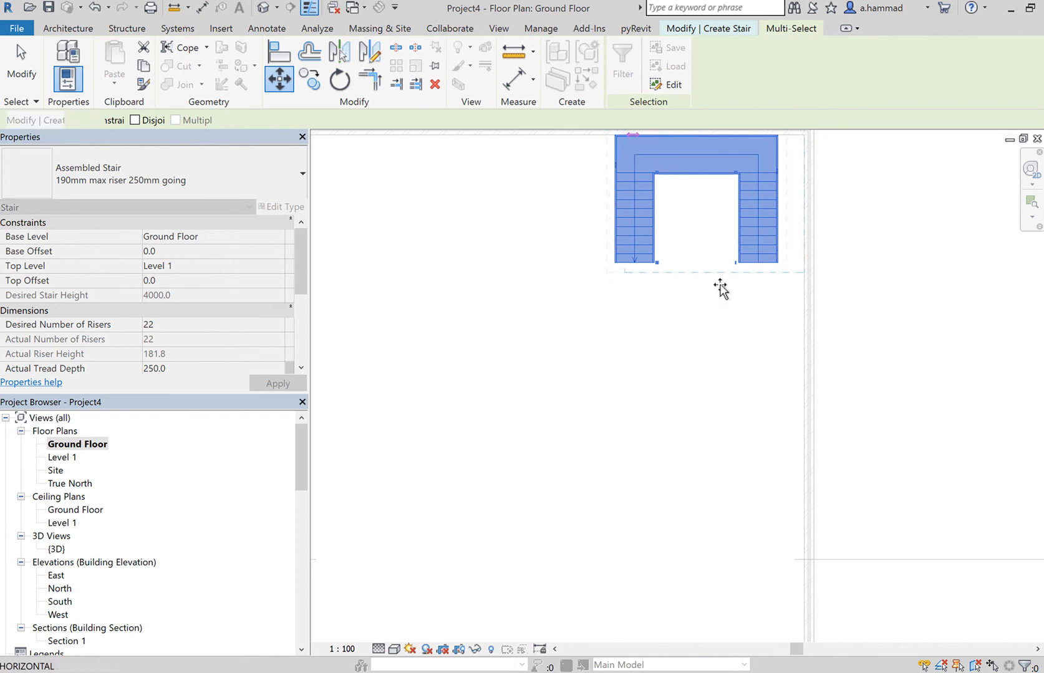
left_click(720, 289)
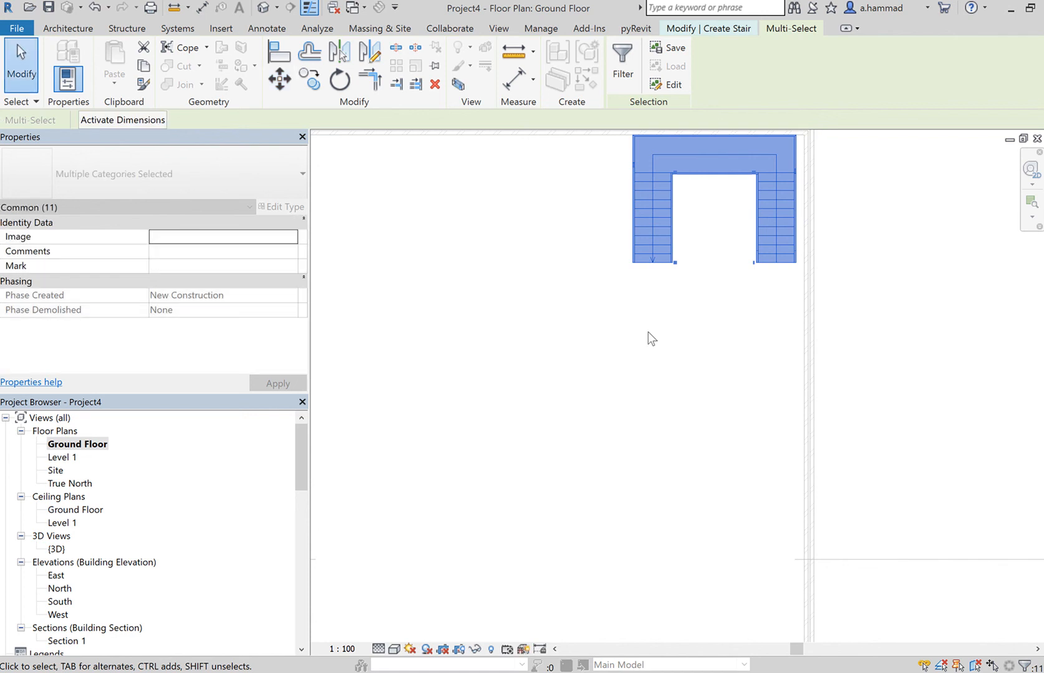
Nudge the stair east in small increments until its outer edge meets the east wall's inner face, and clear the selection.
key("Right")
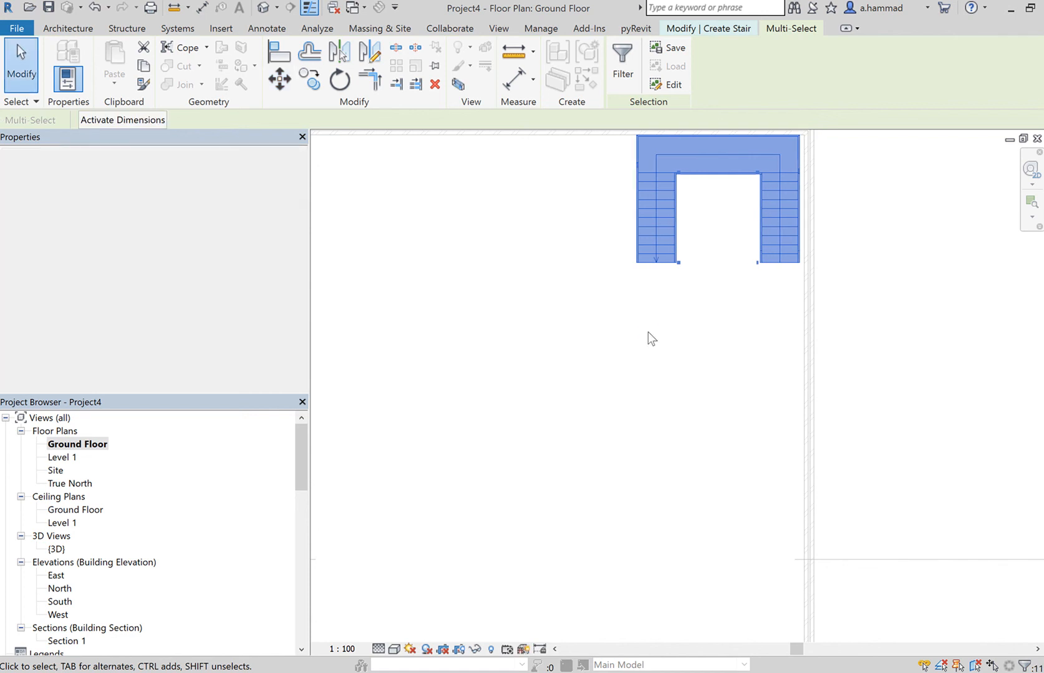
key("Right")
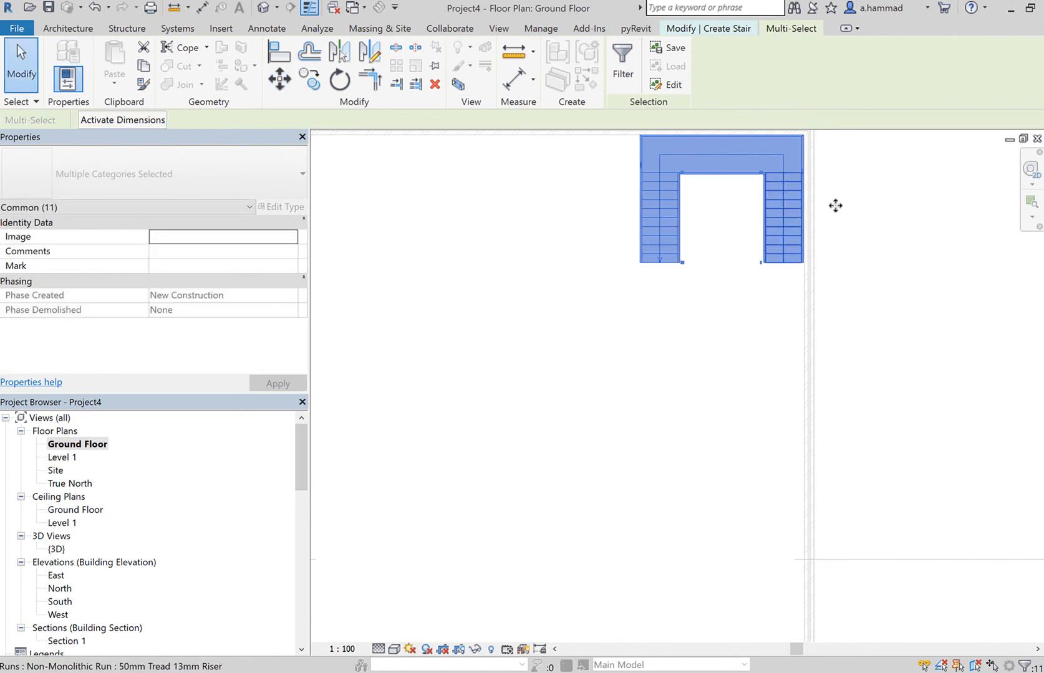
scroll(813, 193, "up", 4)
scroll(813, 193, "up", 5)
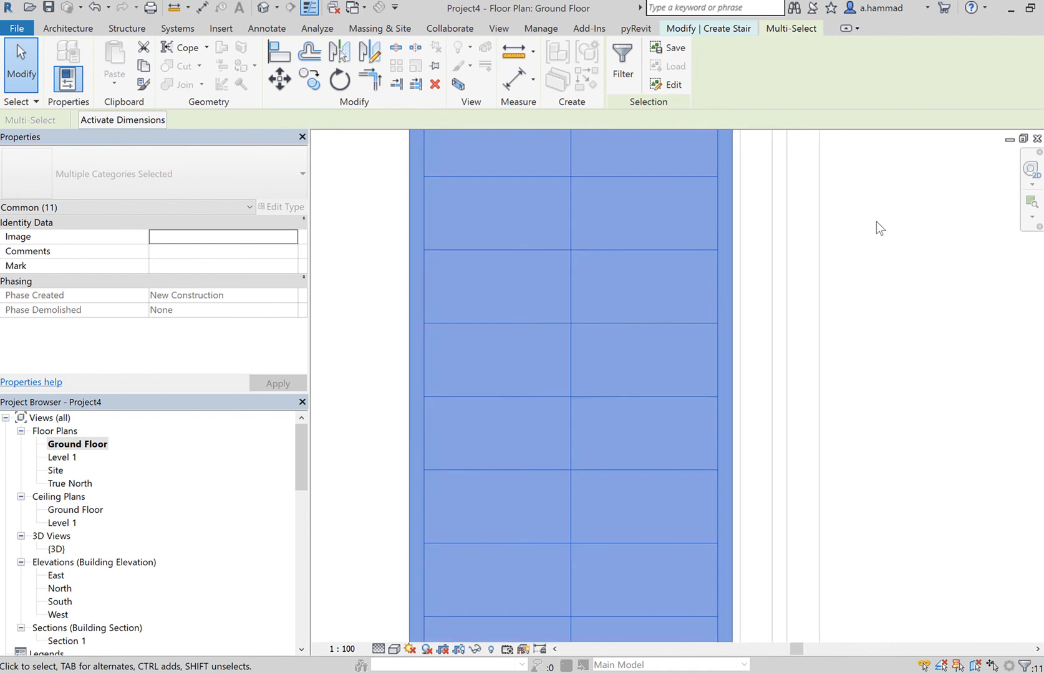
key("Right")
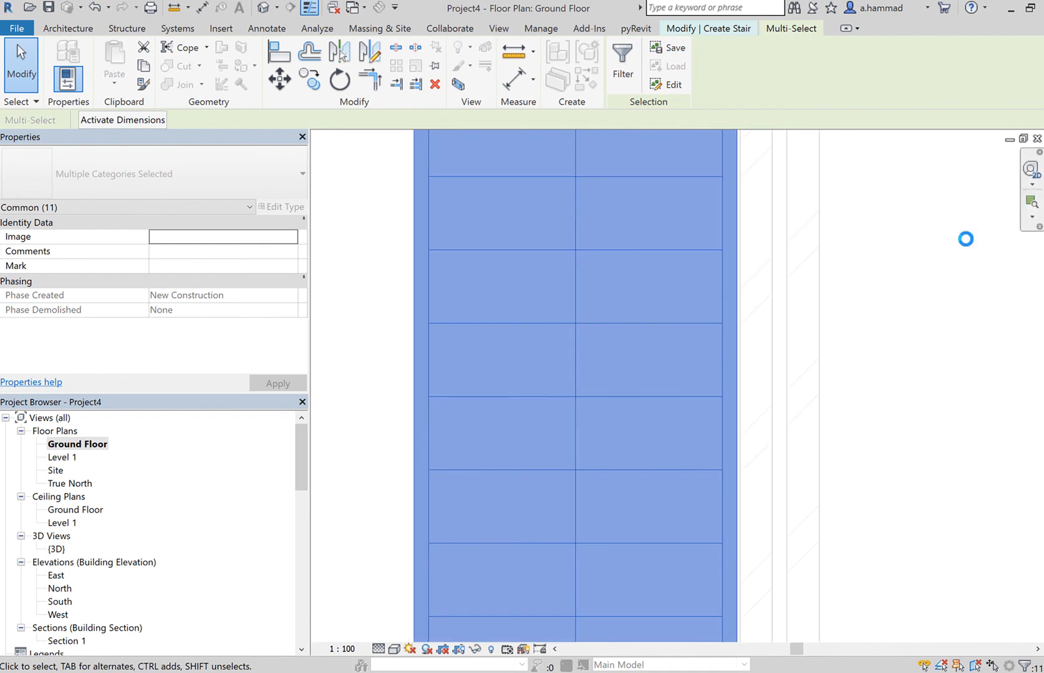
key("Right")
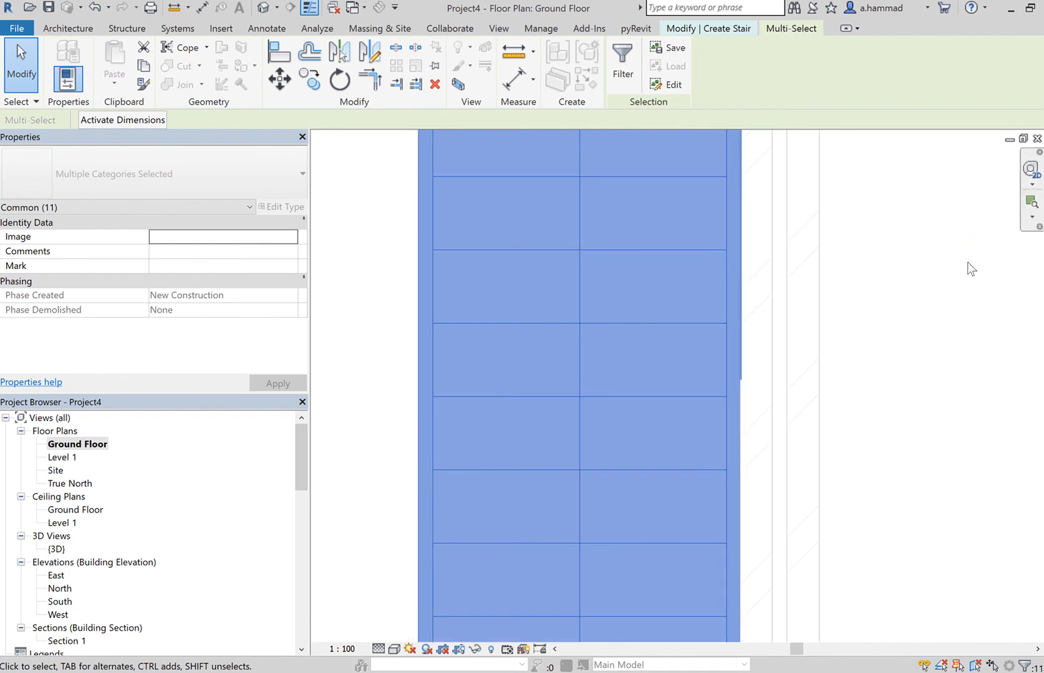
scroll(967, 262, "down", 8)
scroll(957, 280, "down", 2)
left_click(844, 385)
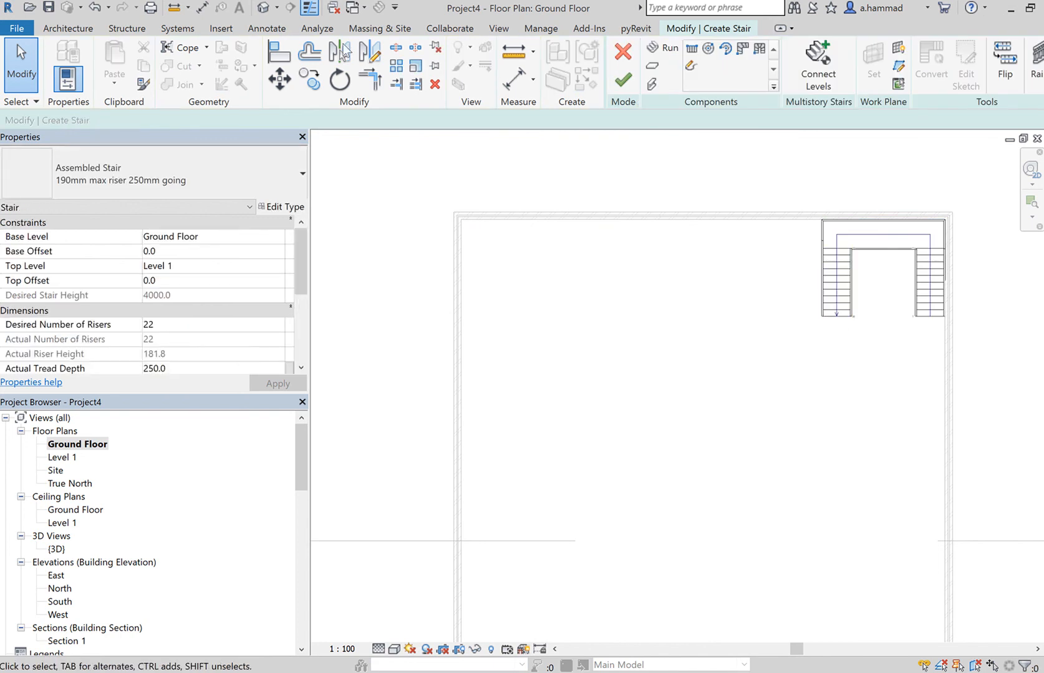
Select the stair's runs and landing together and isolate them with a Selection Box in 3D, inspecting the stair from the front.
key("Tab")
left_click(818, 236)
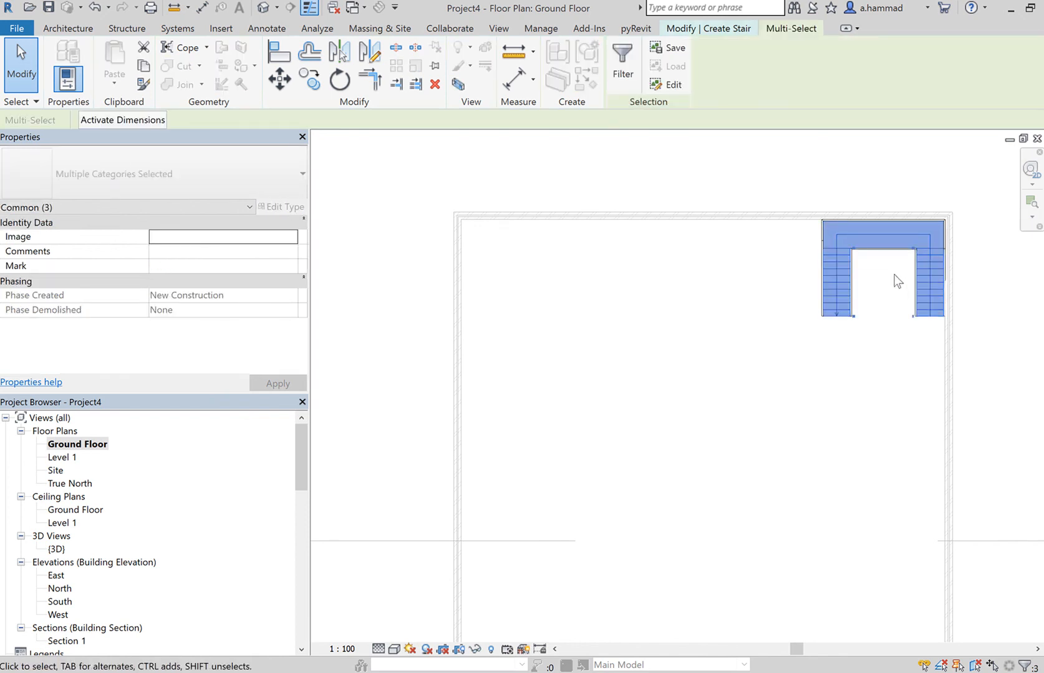
left_click(460, 86)
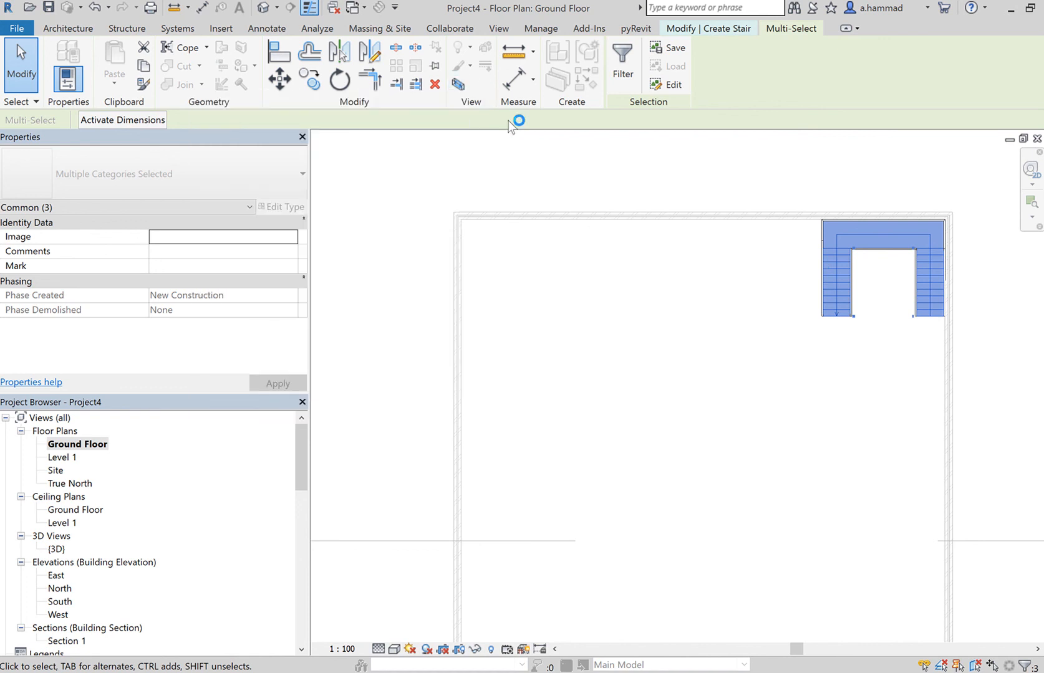
left_click(459, 85)
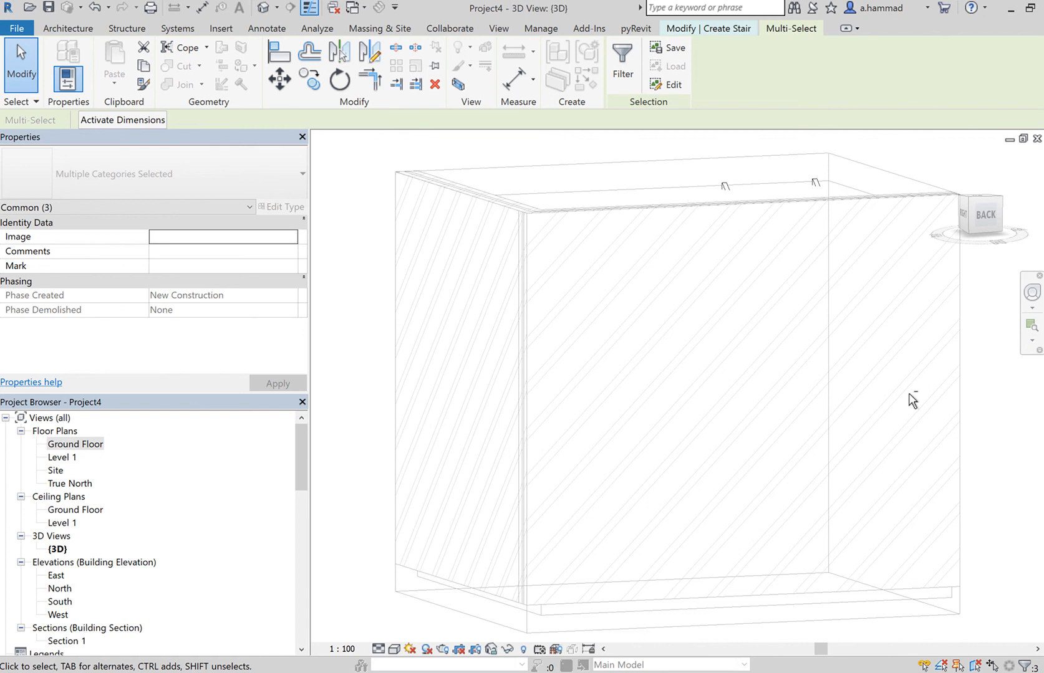
middle_click_drag(912, 401, 310, 456, "shift")
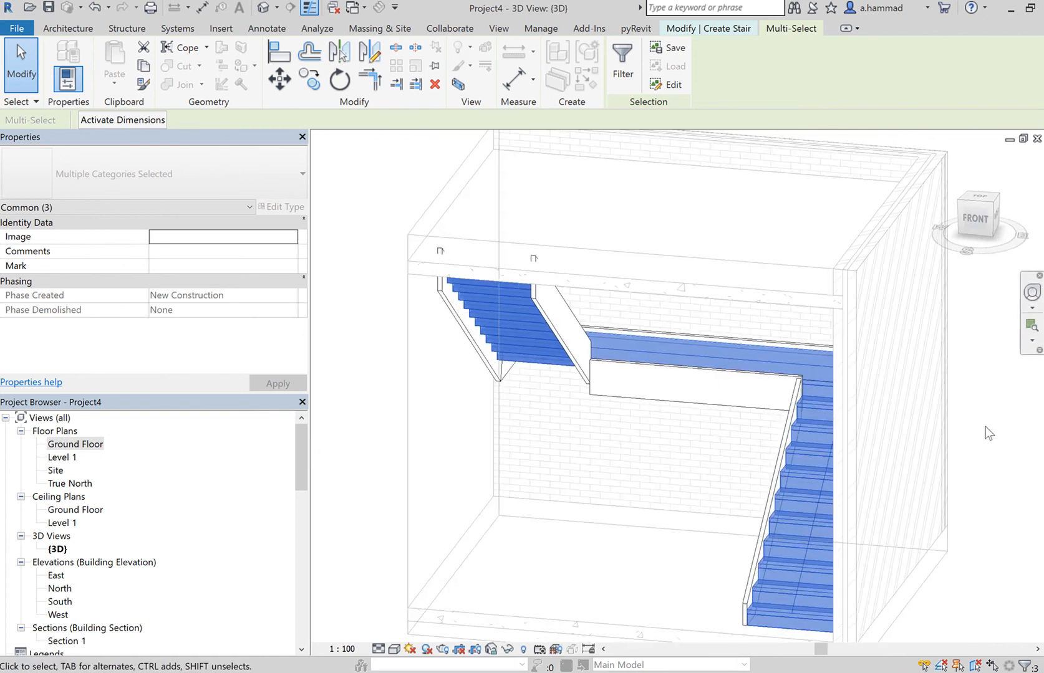
scroll(982, 441, "down", 2)
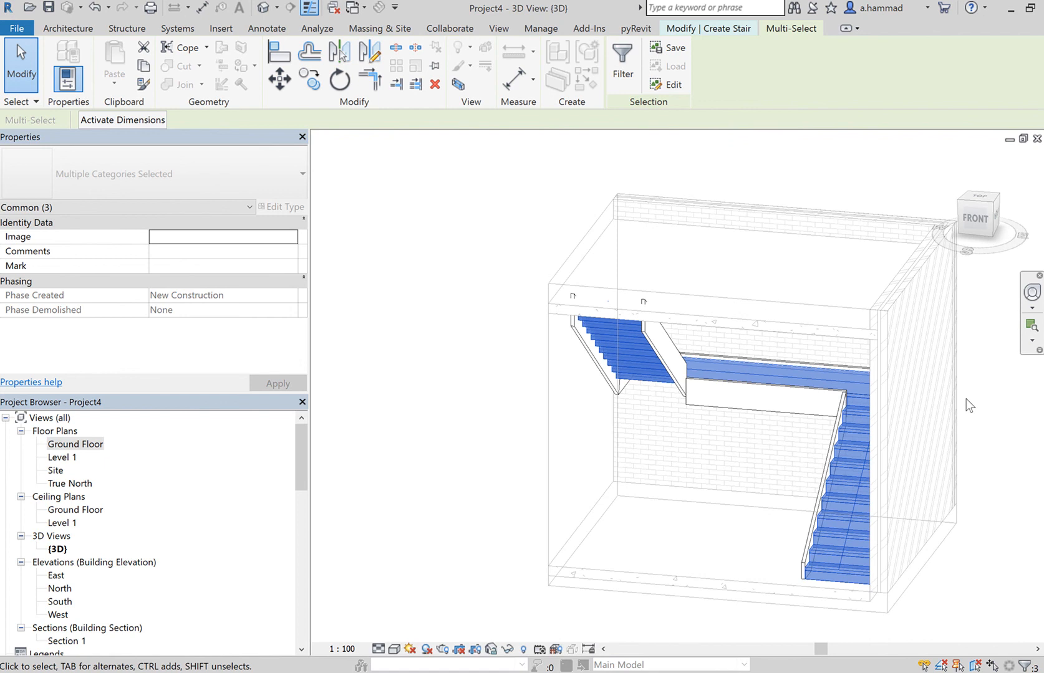